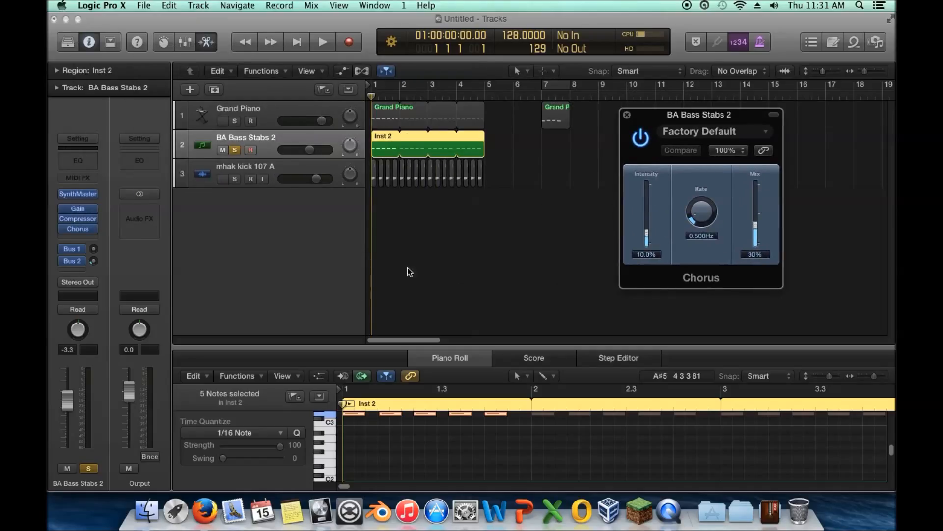
Step: Loop playback over bars 1 to 5 and compare BA Bass Stabs 2 with its Chorus bypassed and enabled
left_click_drag(374, 87, 484, 84)
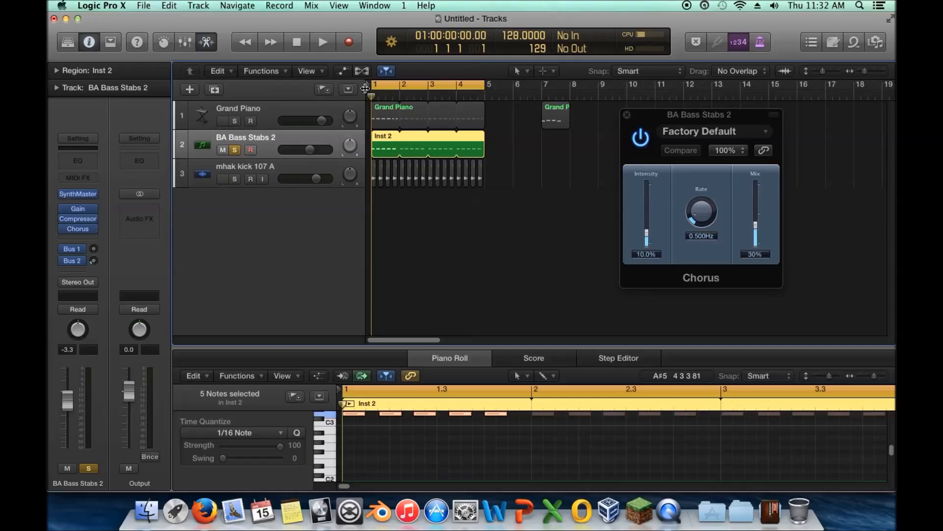
left_click(323, 41)
left_click(641, 138)
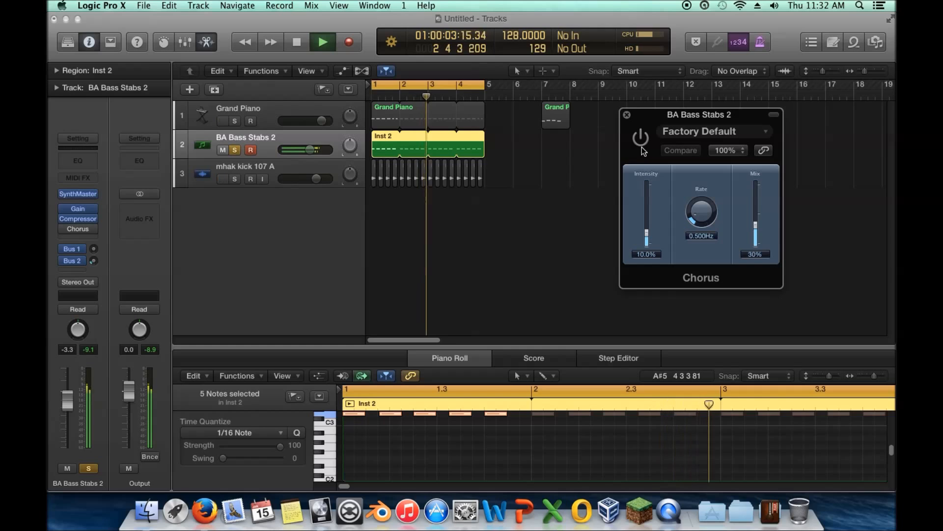
left_click(642, 145)
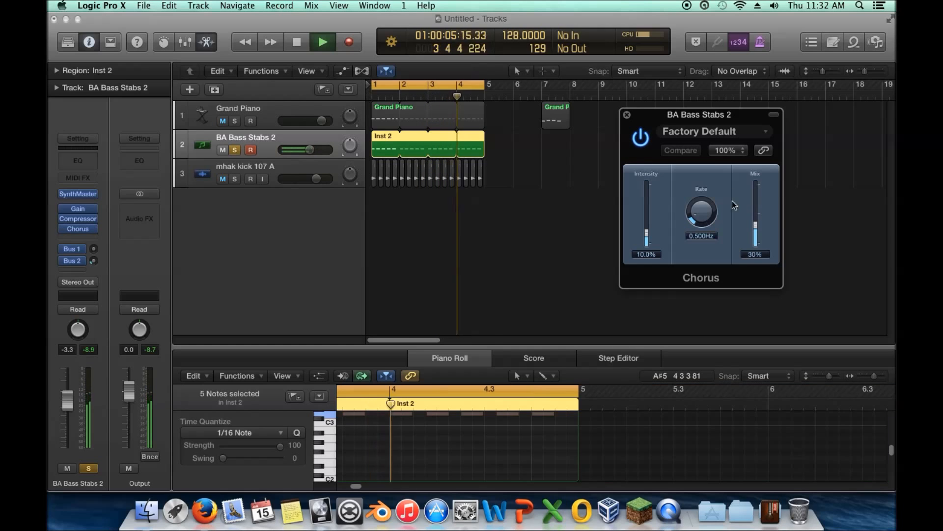
left_click(642, 140)
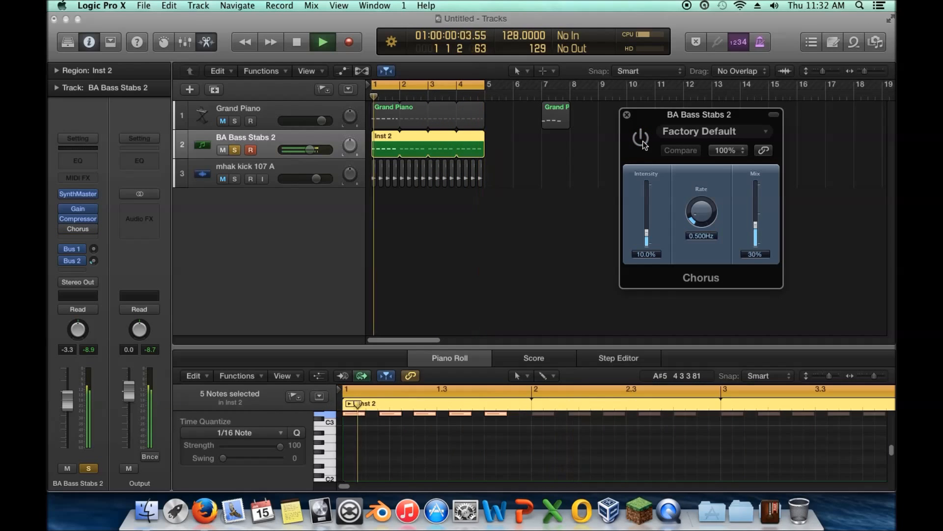
left_click(642, 141)
Step: Set the Chorus to 88% intensity, 86% mix and a 0.266 Hz rate, and compare it with the bypassed sound
left_click_drag(648, 231, 649, 191)
left_click_drag(759, 233, 756, 194)
mouse_move(696, 217)
left_mouse_down()
mouse_move(708, 172)
mouse_move(702, 227)
left_mouse_up()
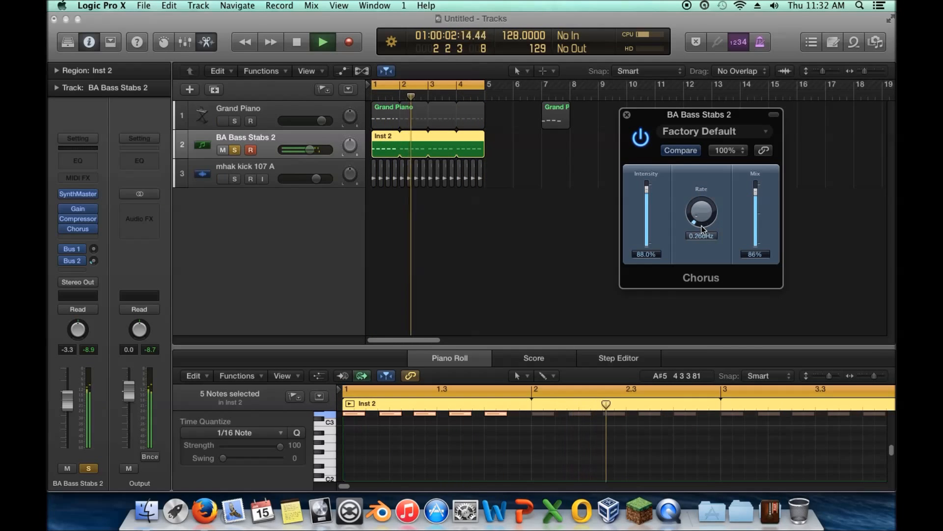
left_click(641, 141)
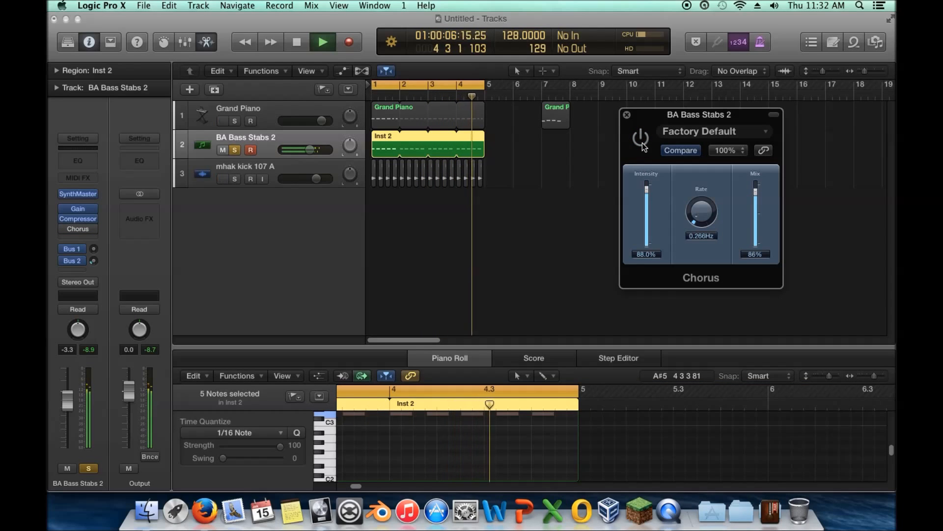
left_click(642, 144)
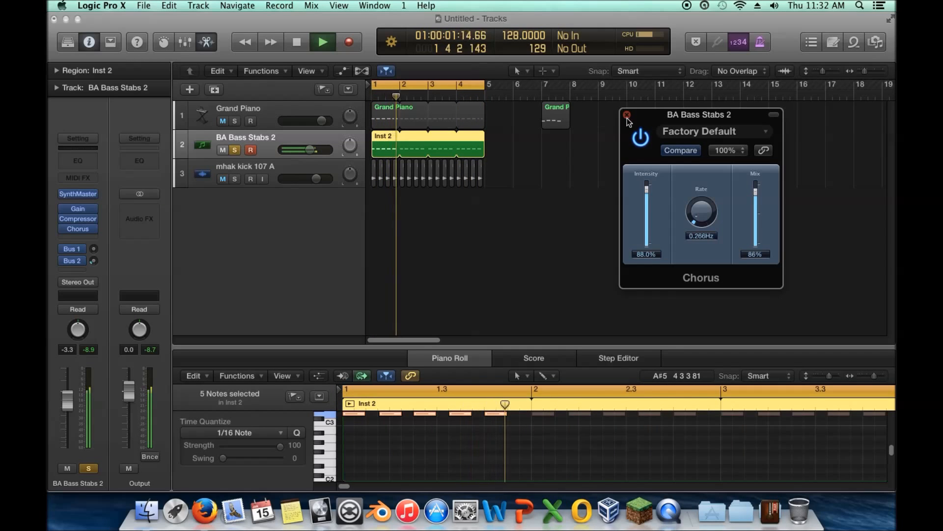
Step: Audition the Glimmering Chorus and Mega Wide Chorus presets in the bass track's Chorus effect
left_click(627, 118)
mouse_move(94, 226)
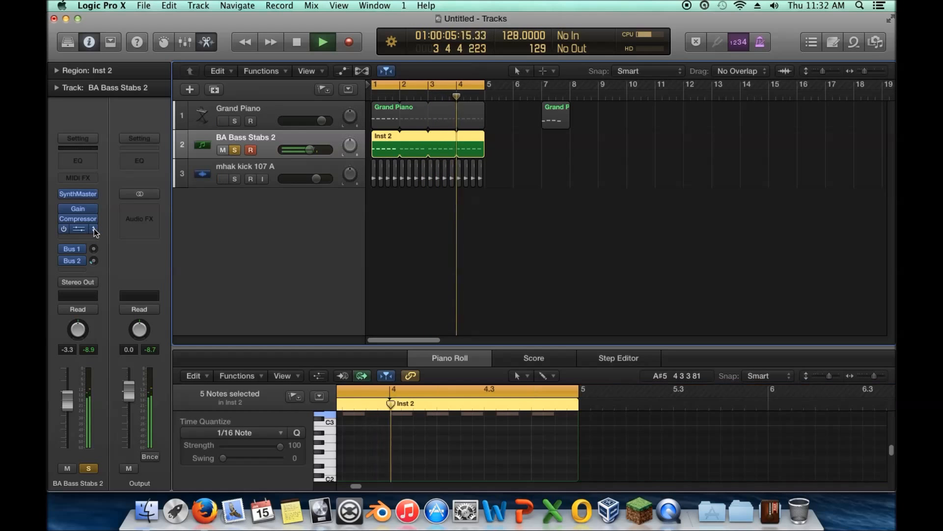
left_click(76, 228)
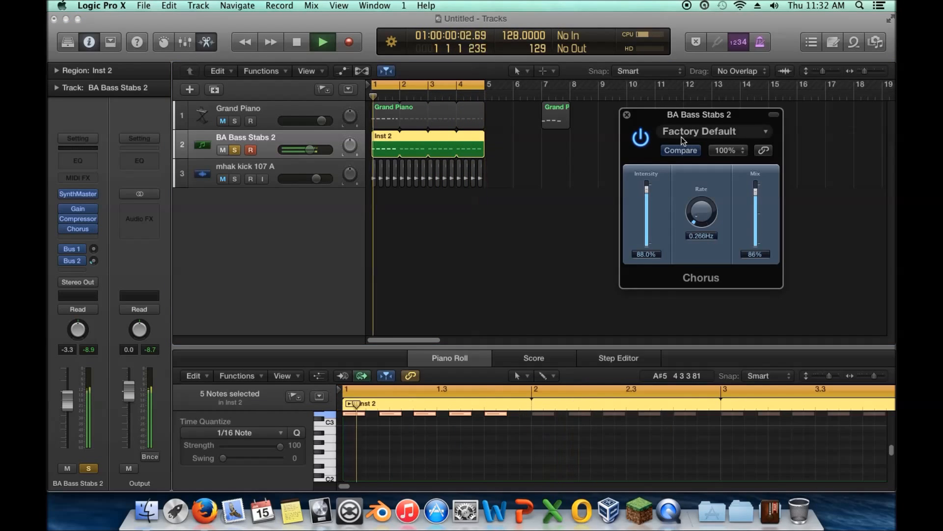
left_click(763, 133)
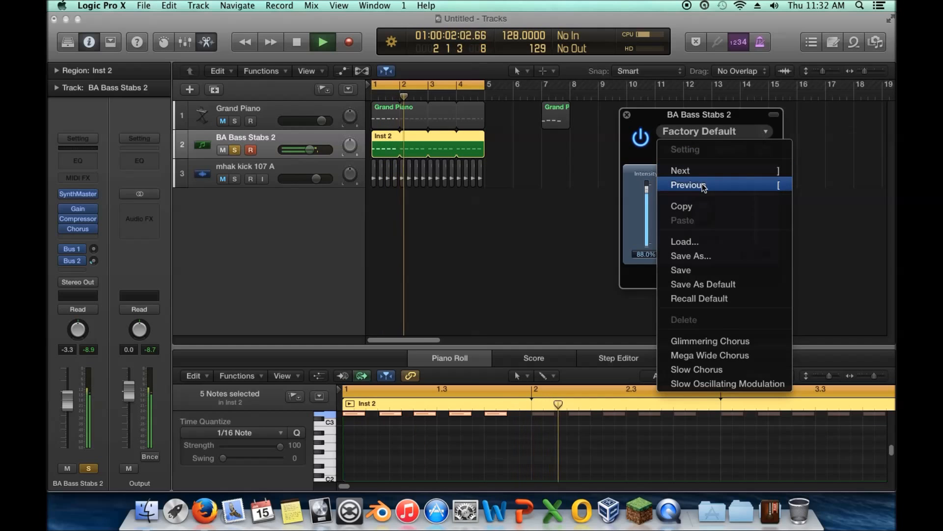
left_click(723, 340)
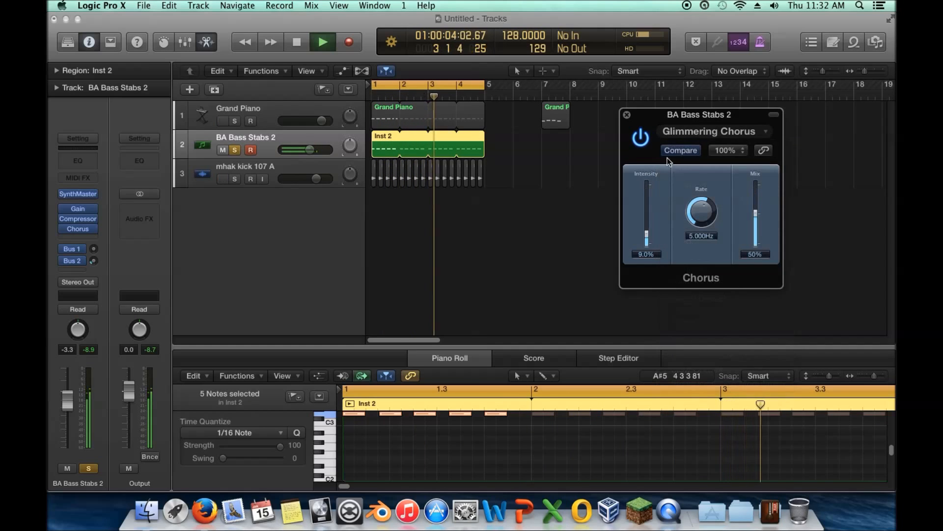
left_click(716, 134)
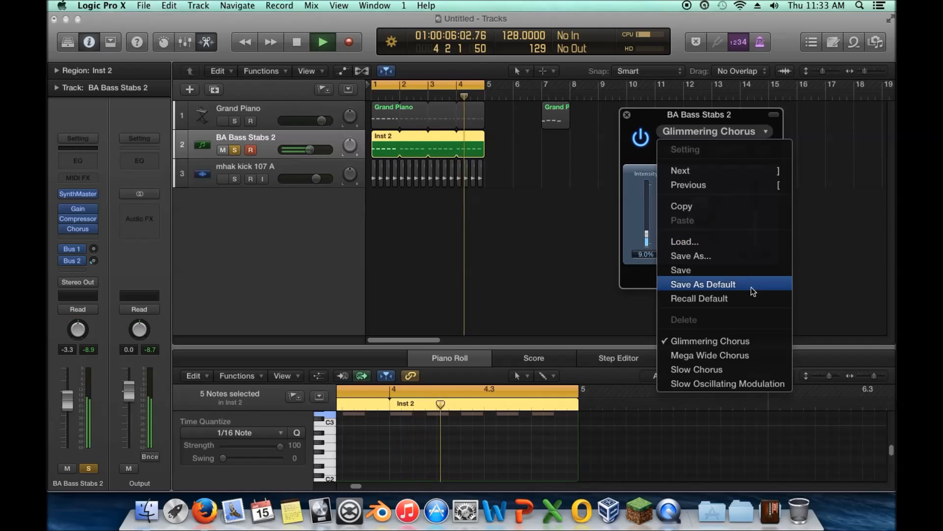
left_click(751, 355)
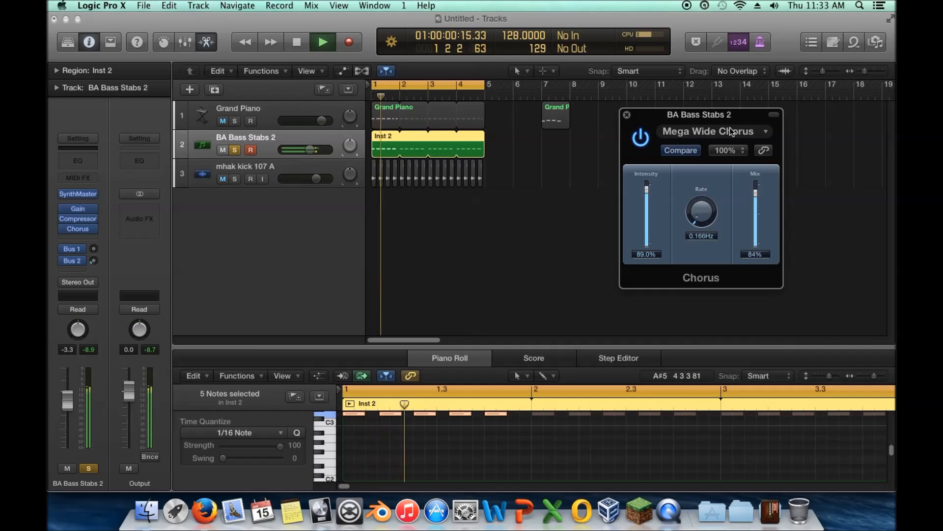
left_click(627, 115)
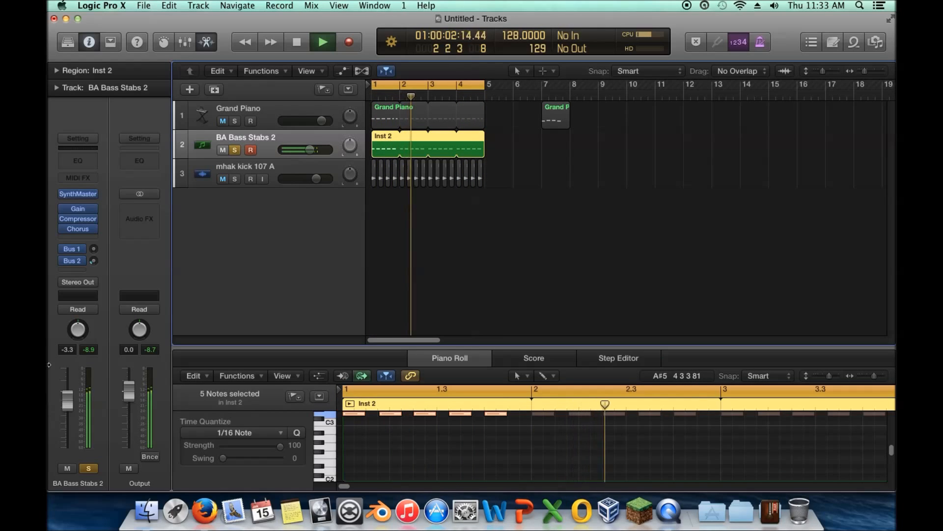
Step: Replace the Chorus on BA Bass Stabs 2 with a stereo Ensemble effect using the Rich Modulation preset
left_click(86, 232)
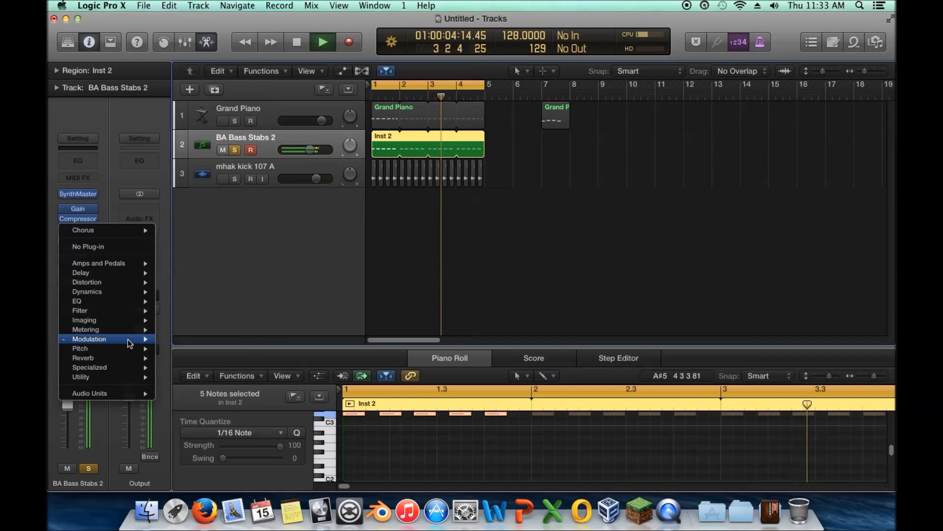
mouse_move(145, 339)
mouse_move(187, 341)
mouse_move(244, 349)
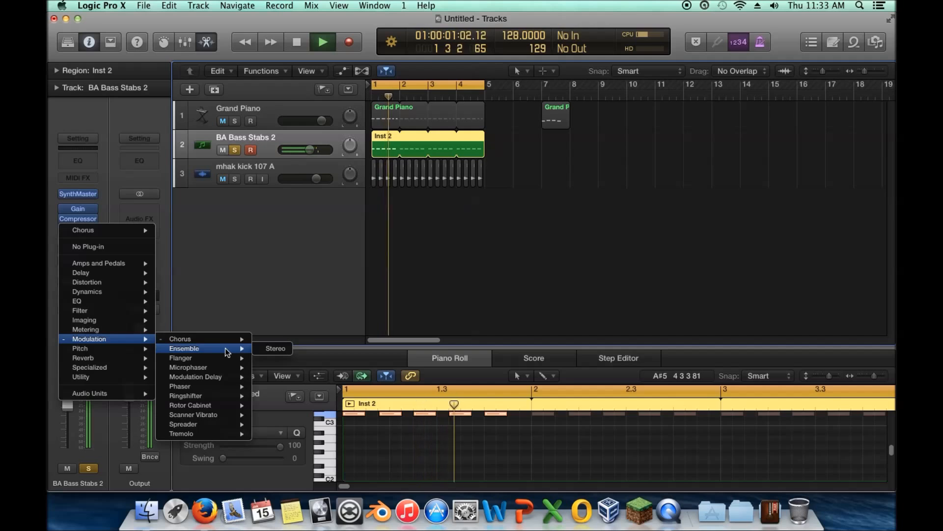
left_click(275, 348)
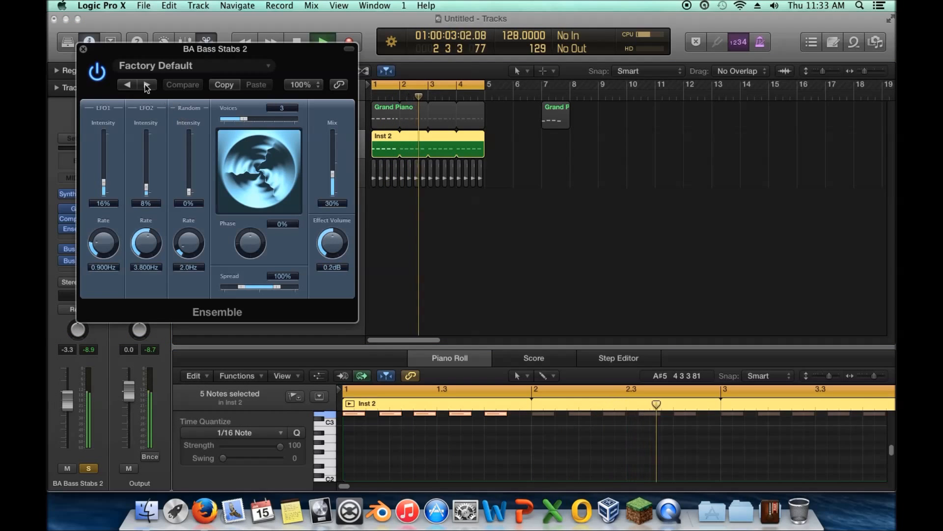
left_click(146, 85)
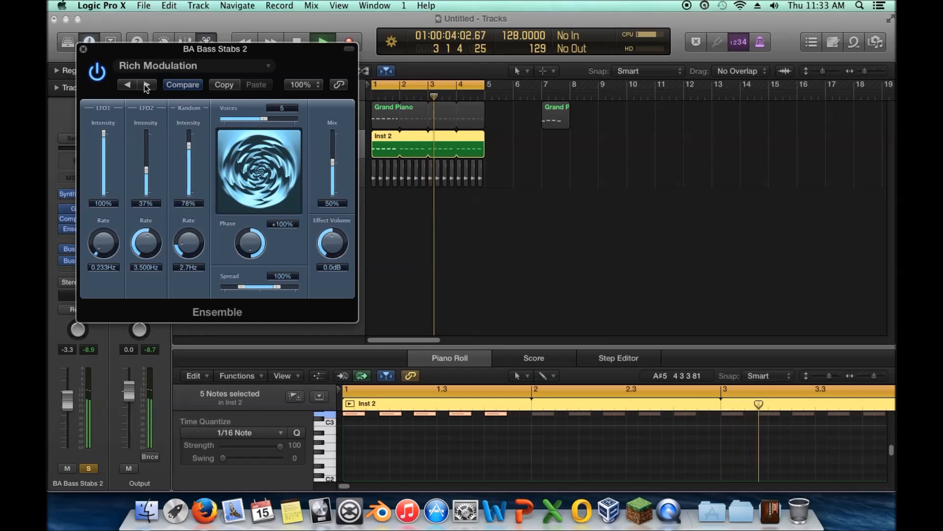
left_click(83, 49)
Step: Replace the Ensemble on the bass track with the Chorus modulation effect
left_click(94, 229)
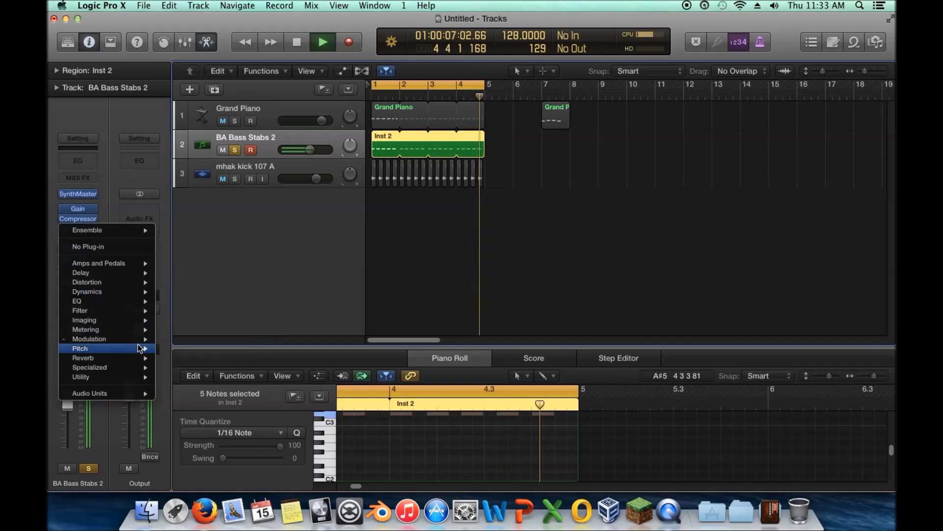
mouse_move(98, 338)
mouse_move(235, 363)
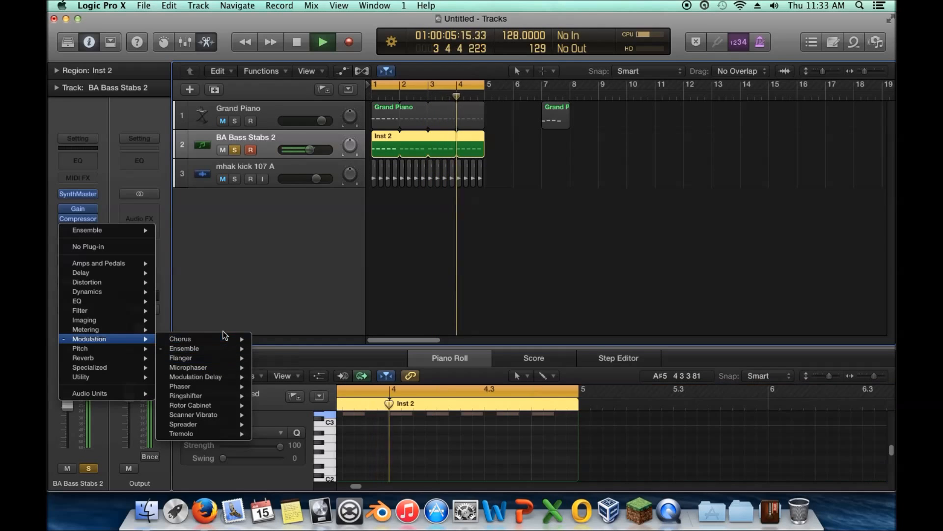
left_click(274, 338)
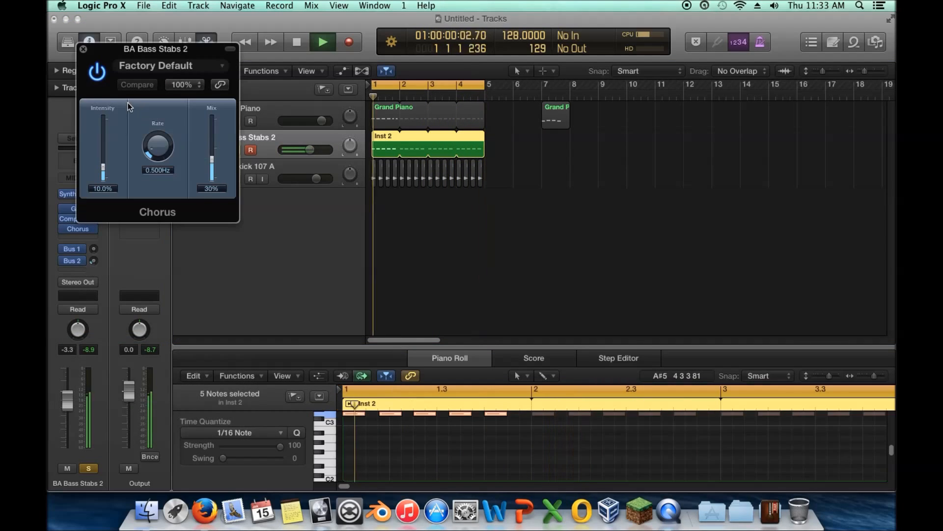
Step: Set the new Chorus to 100% mix, try full intensity, and settle on 58% intensity
left_click_drag(212, 158, 210, 123)
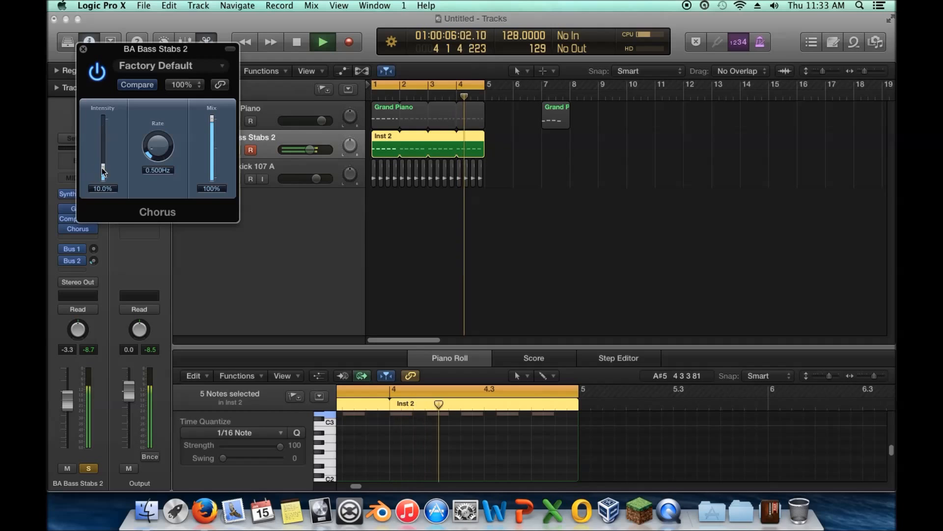
left_click_drag(103, 178, 108, 142)
left_click_drag(113, 176, 113, 118)
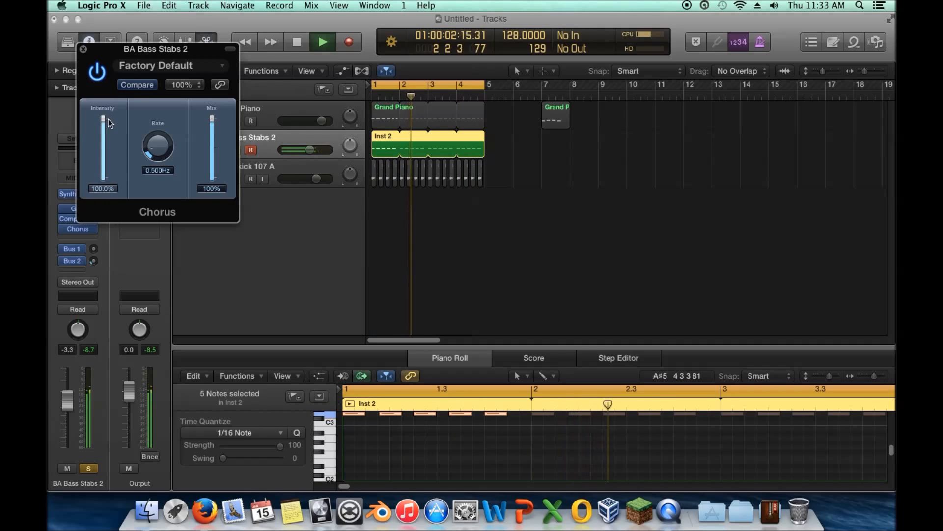
left_click_drag(103, 117, 109, 140)
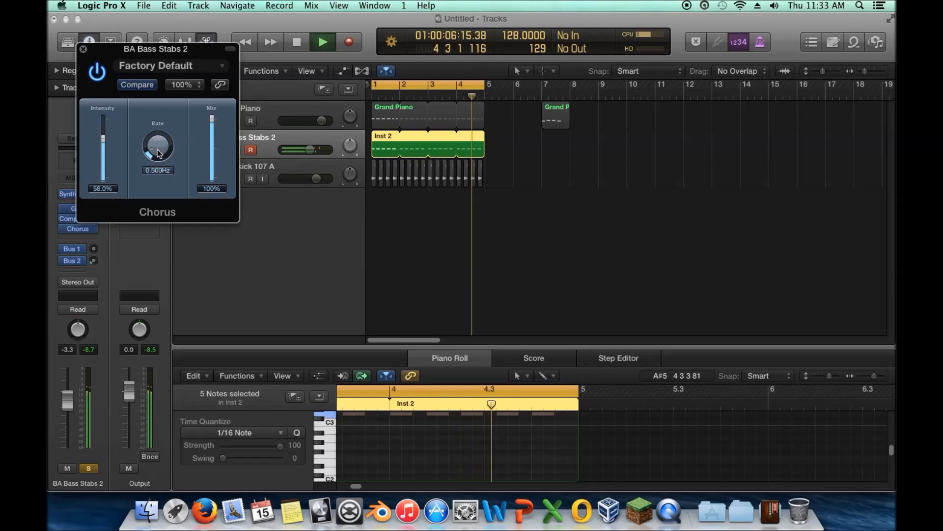
left_click(83, 49)
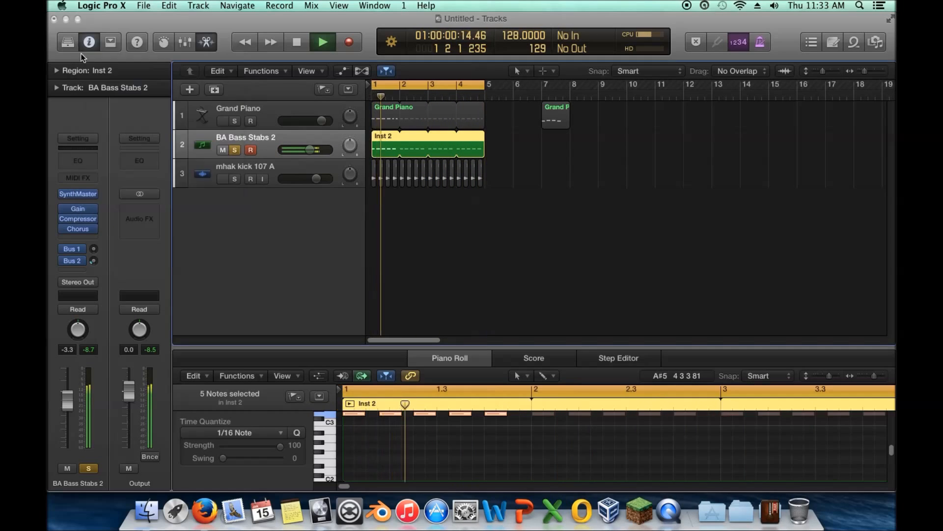
Step: Replace the Chorus on the bass track with a stereo Flanger and move its window clear of the channel strip
left_click(95, 230)
mouse_move(137, 339)
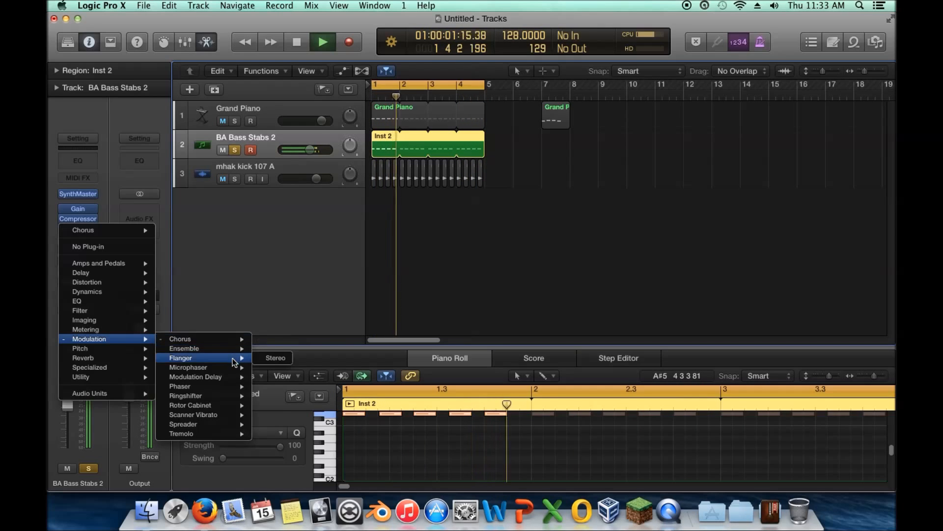
left_click(275, 358)
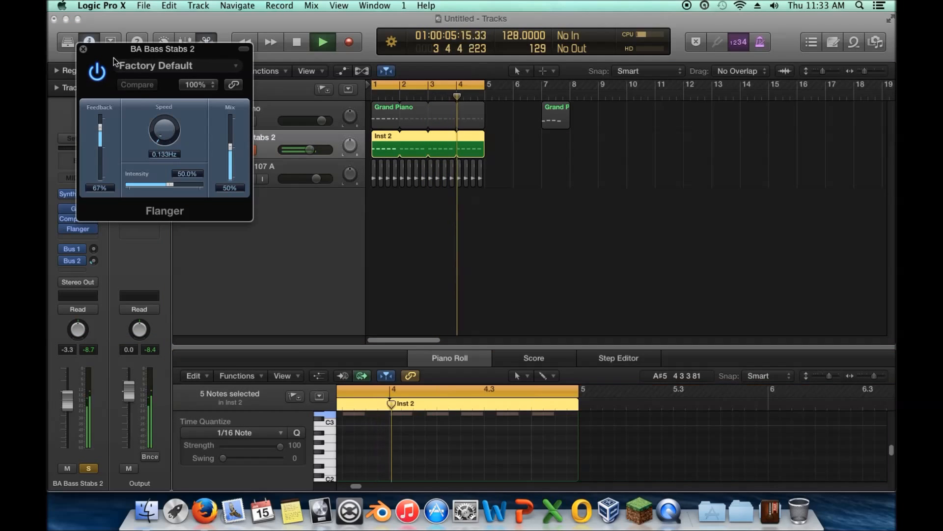
left_click_drag(109, 52, 352, 138)
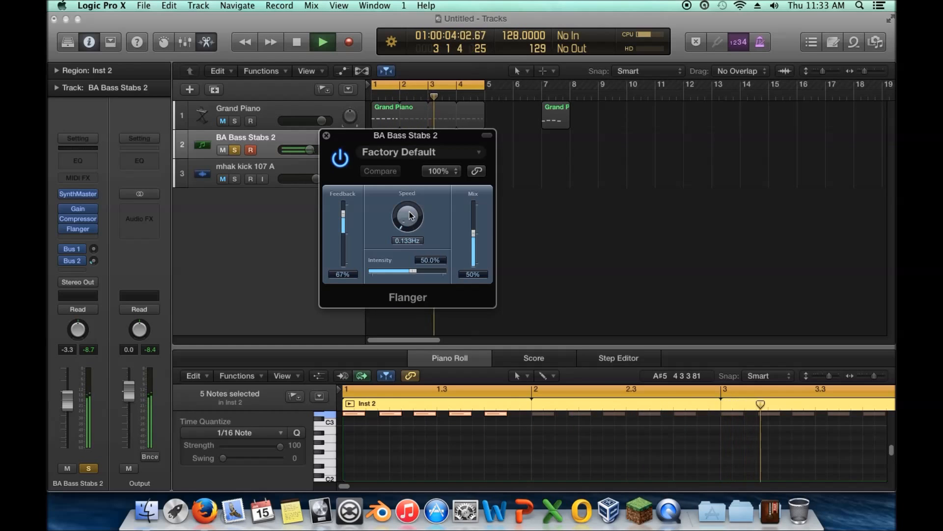
Step: Set the Flanger to 0.333 Hz speed, 71% feedback, 88% intensity and 44% mix
left_click_drag(406, 227, 408, 210)
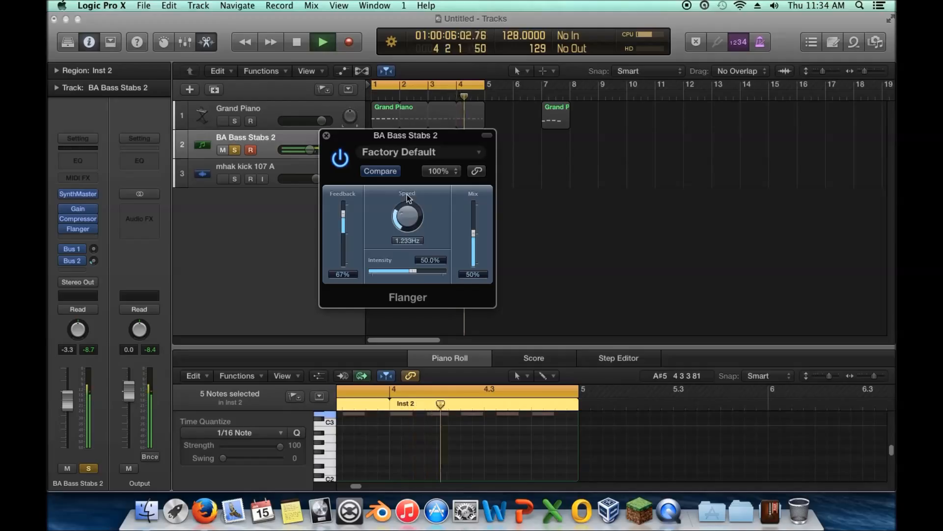
left_click_drag(344, 215, 346, 209)
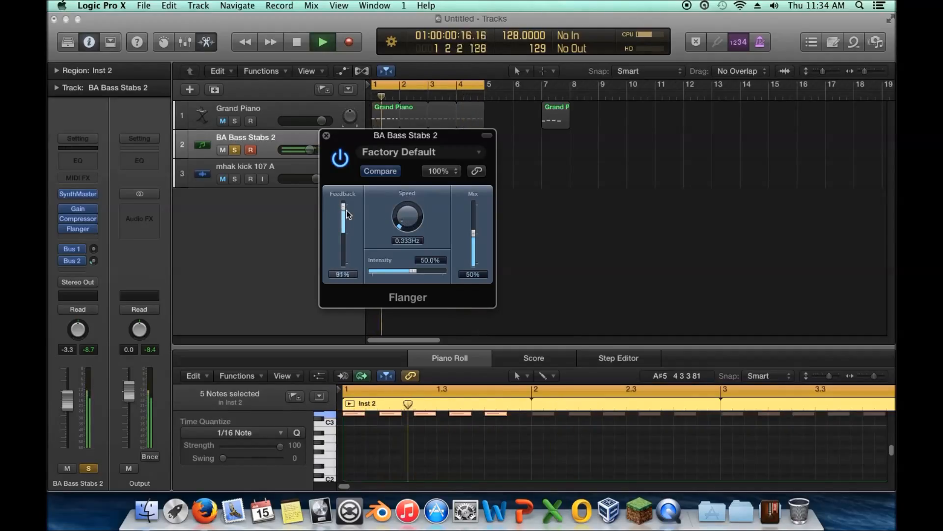
left_click_drag(419, 270, 437, 269)
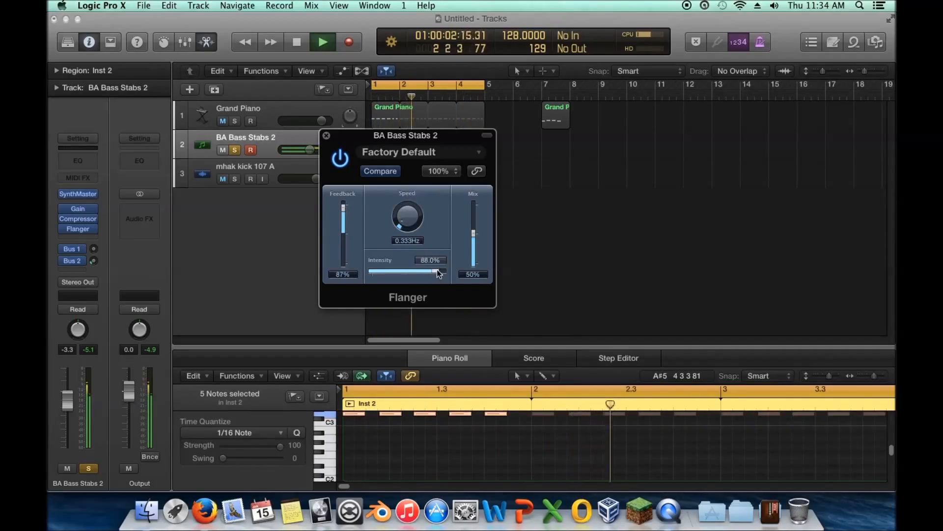
left_click_drag(343, 212, 343, 223)
mouse_move(476, 229)
left_mouse_down()
mouse_move(478, 206)
mouse_move(480, 237)
left_mouse_up()
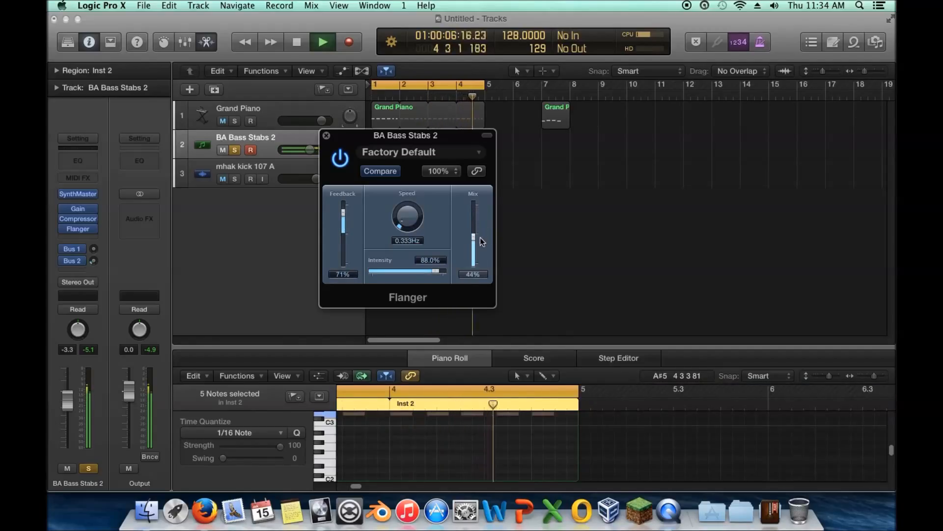
left_click(327, 135)
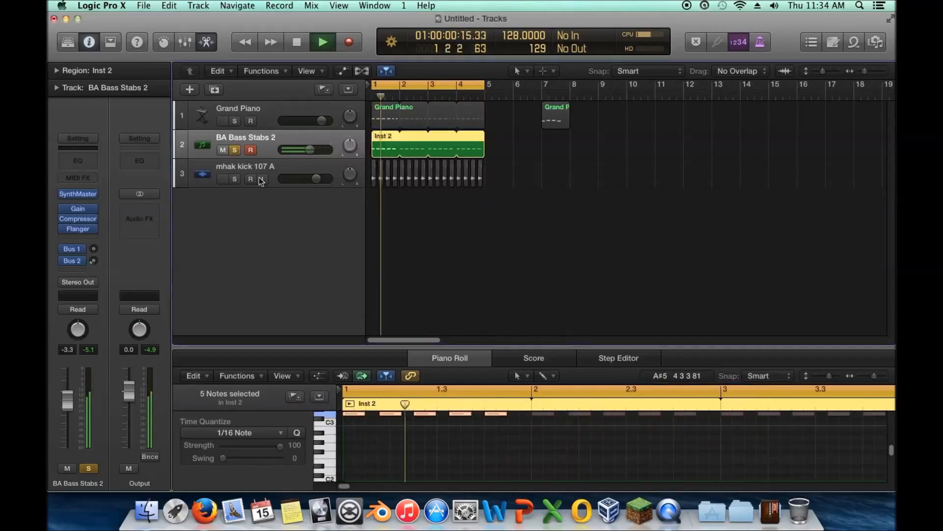
Step: Replace the Flanger on the bass track with a stereo Phaser modulation effect
left_click(93, 229)
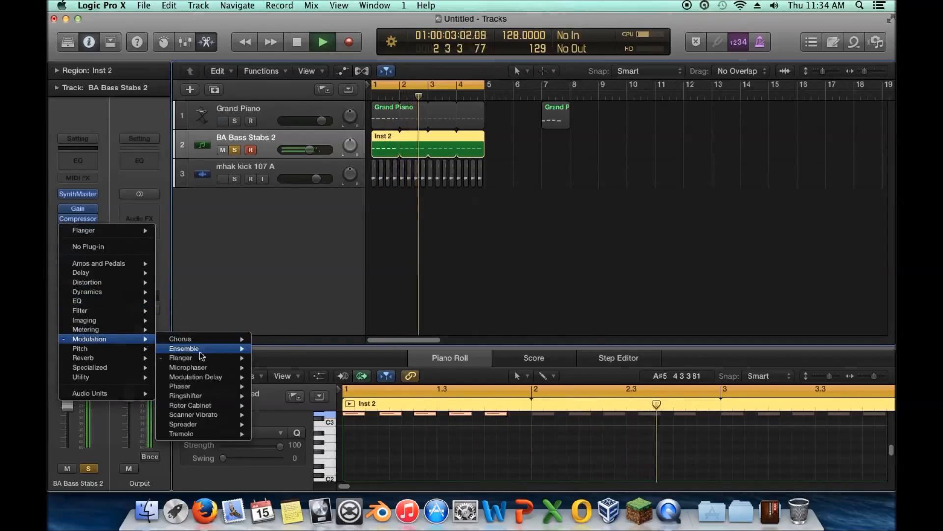
mouse_move(217, 367)
mouse_move(231, 386)
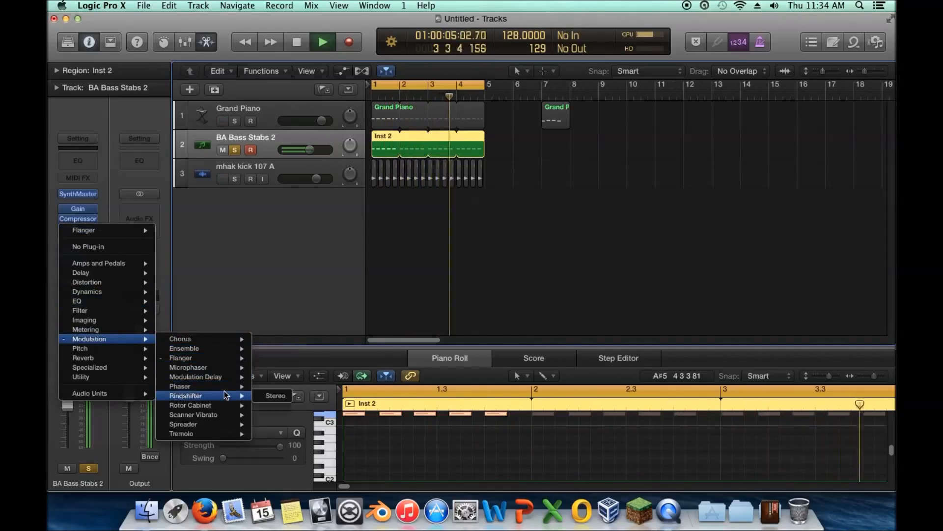
left_click(284, 387)
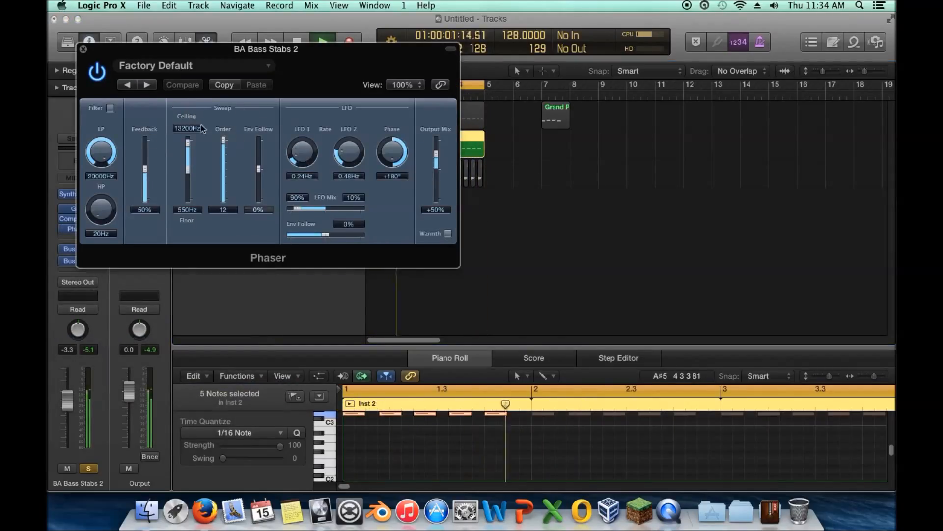
Step: Load the Chewy Phaser preset and move the Phaser window clear of the channel strip
left_click(164, 67)
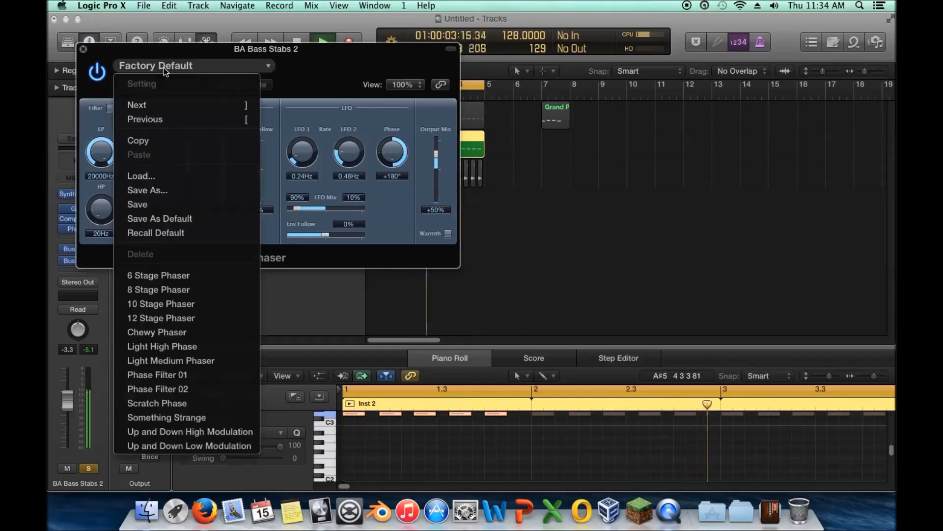
left_click(157, 332)
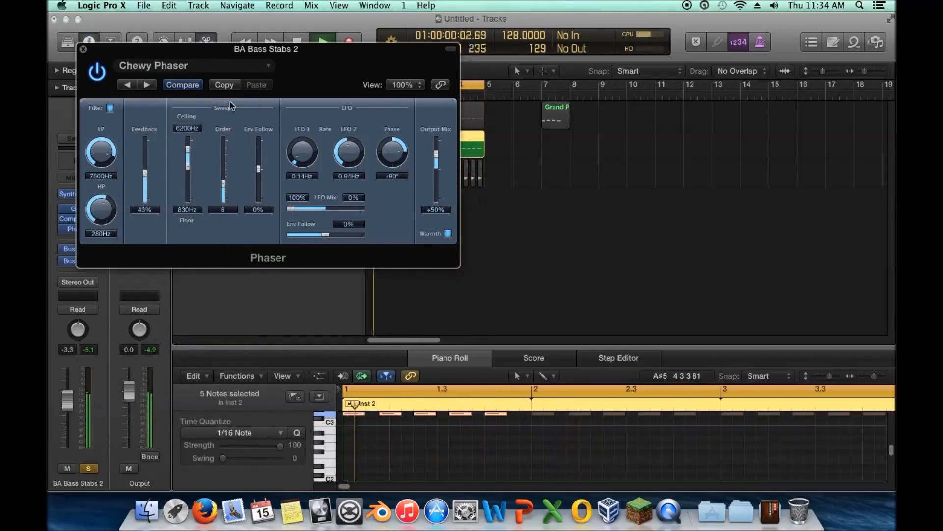
left_click_drag(100, 50, 491, 120)
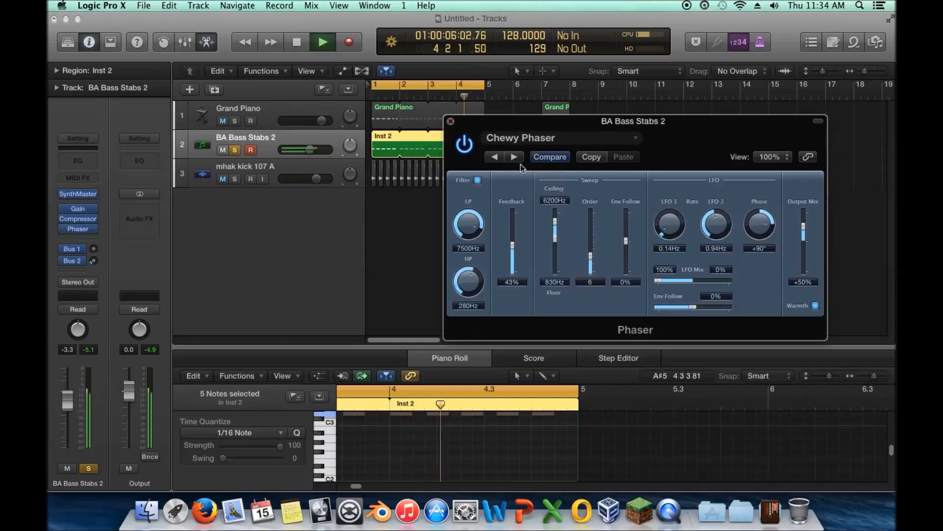
Step: Step back through the Phaser presets, auditioning 12 Stage Phaser and stopping at 8 Stage Phaser
left_click(496, 158)
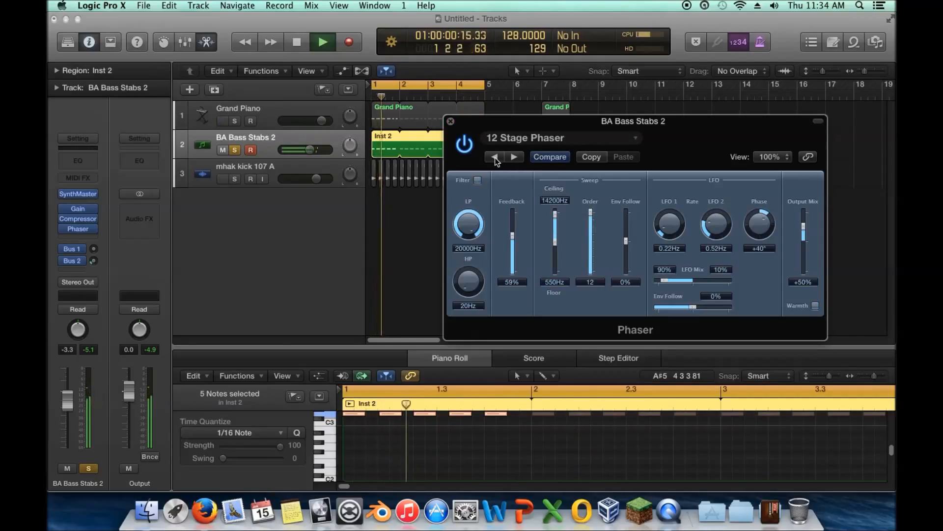
left_click(495, 157)
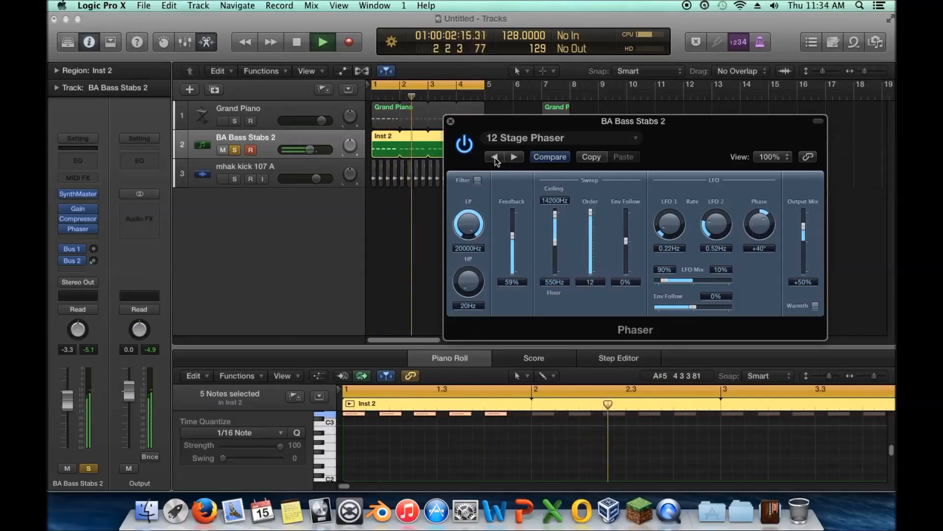
left_click(494, 158)
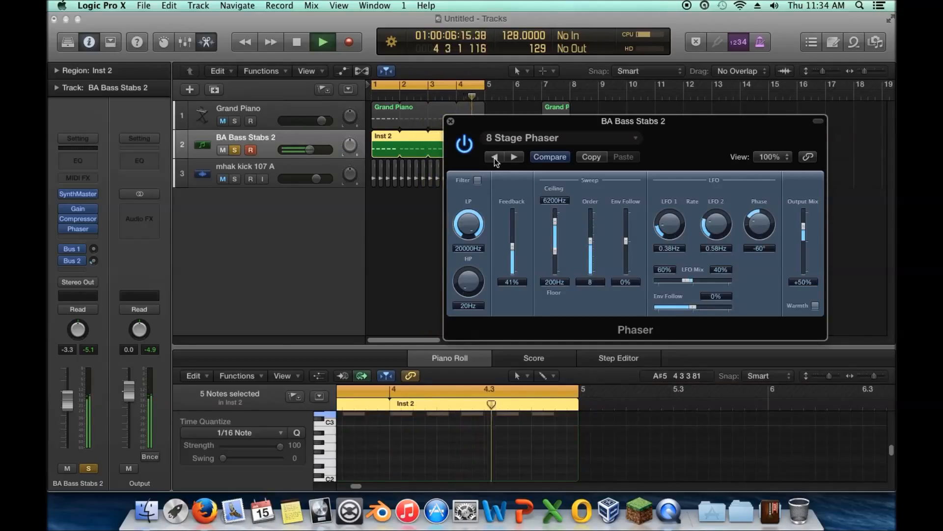
Step: Set the Phaser's output mix to -100% and its feedback to 81%, and close its window
left_click(451, 121)
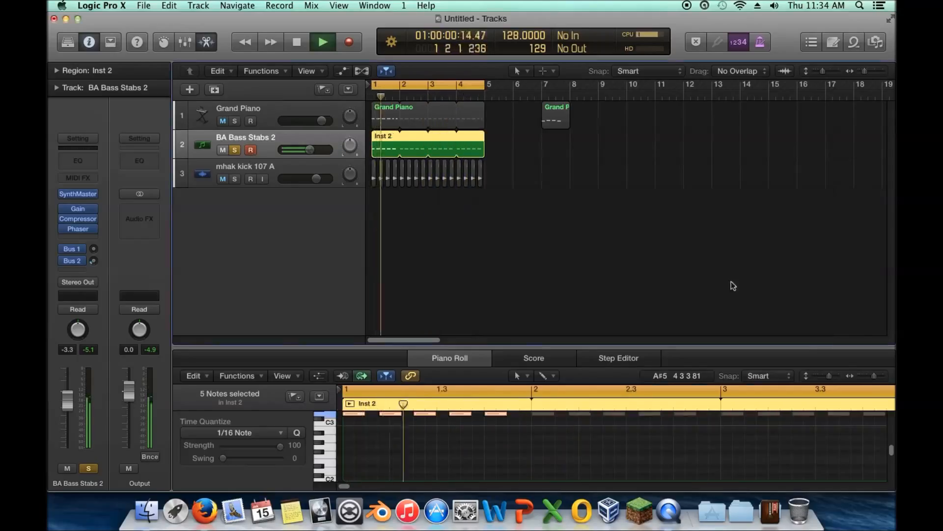
left_click(79, 229)
left_click_drag(803, 227, 806, 247)
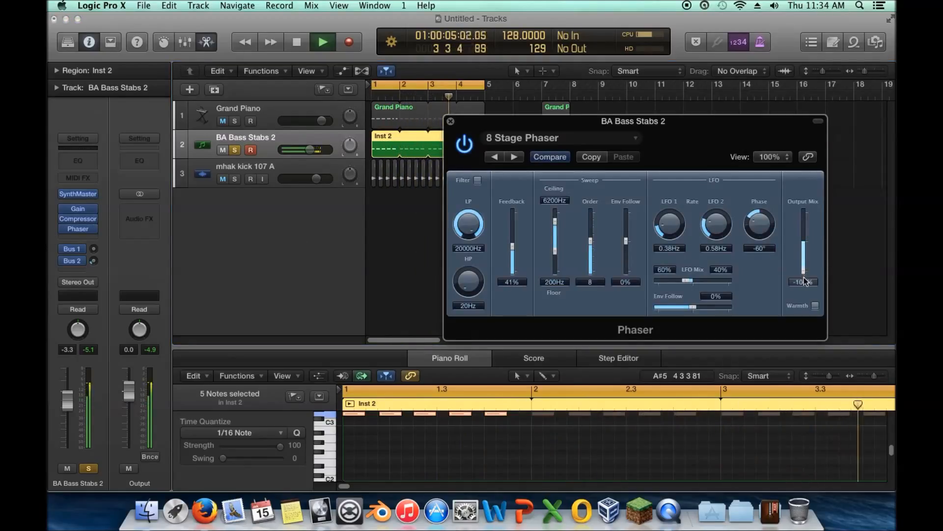
left_click_drag(514, 238, 514, 235)
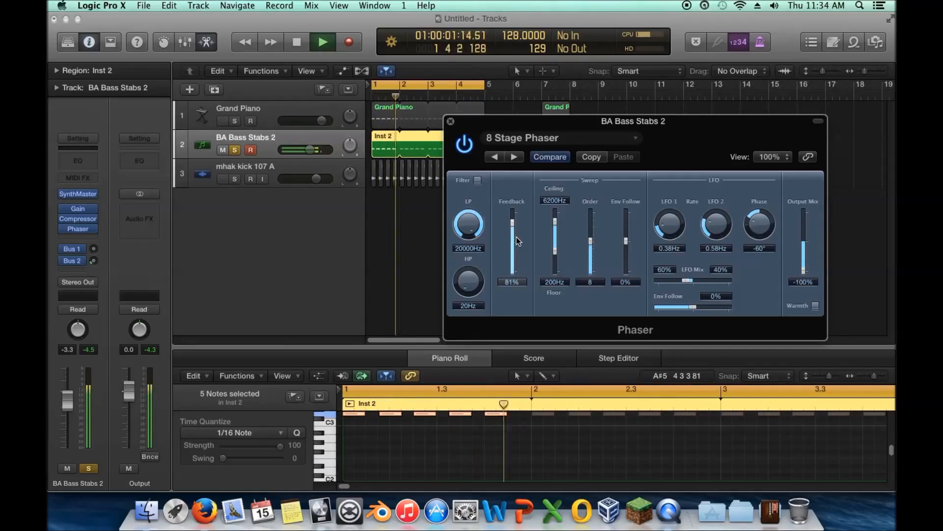
left_click(451, 121)
Step: Replace the Phaser on the bass track with a stereo Ringshifter and move its window clear of the channel strip
left_click(78, 228)
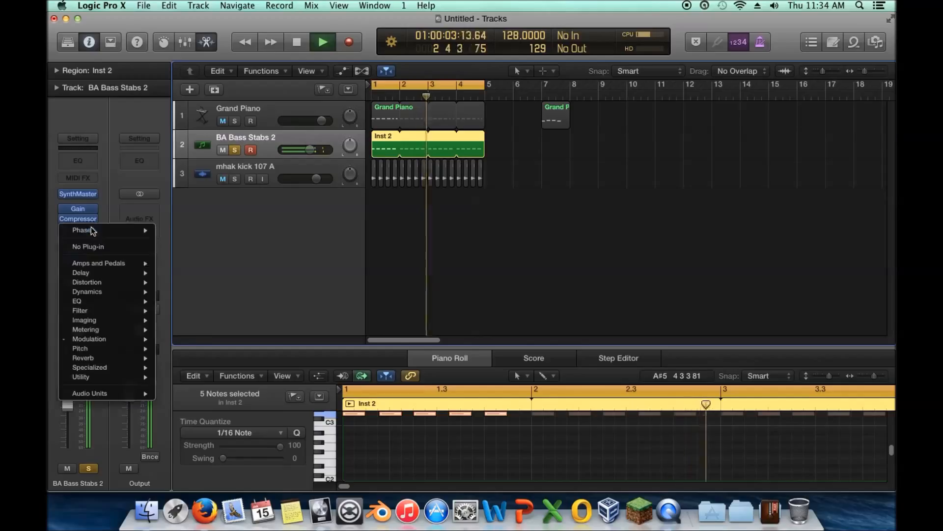
mouse_move(153, 339)
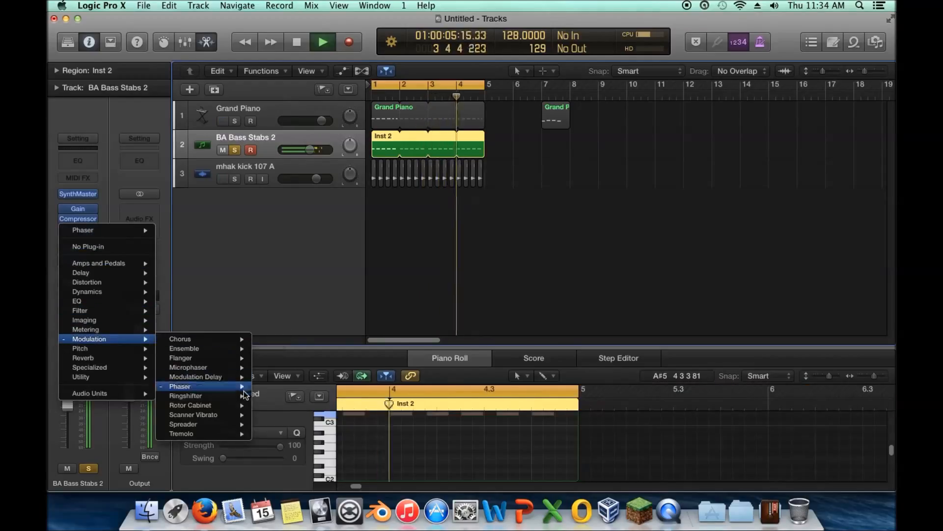
mouse_move(227, 401)
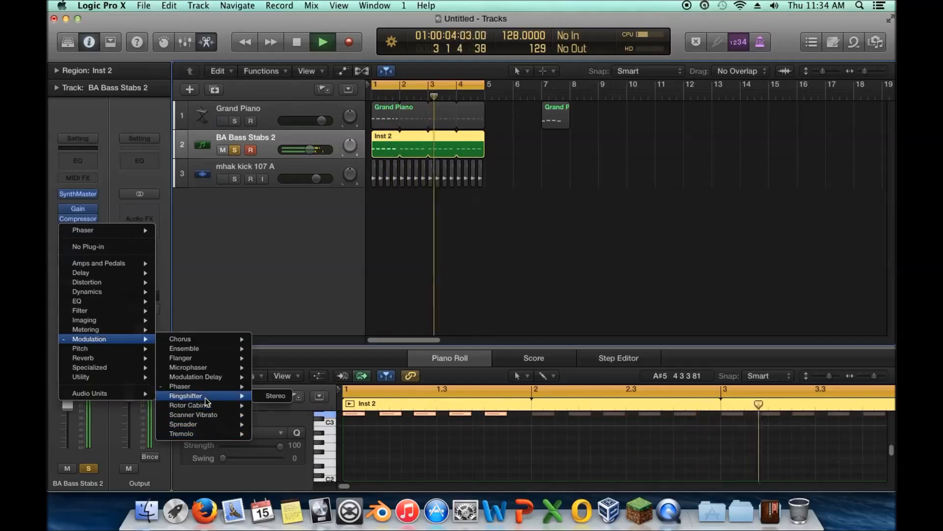
left_click(278, 398)
left_click_drag(248, 48, 580, 71)
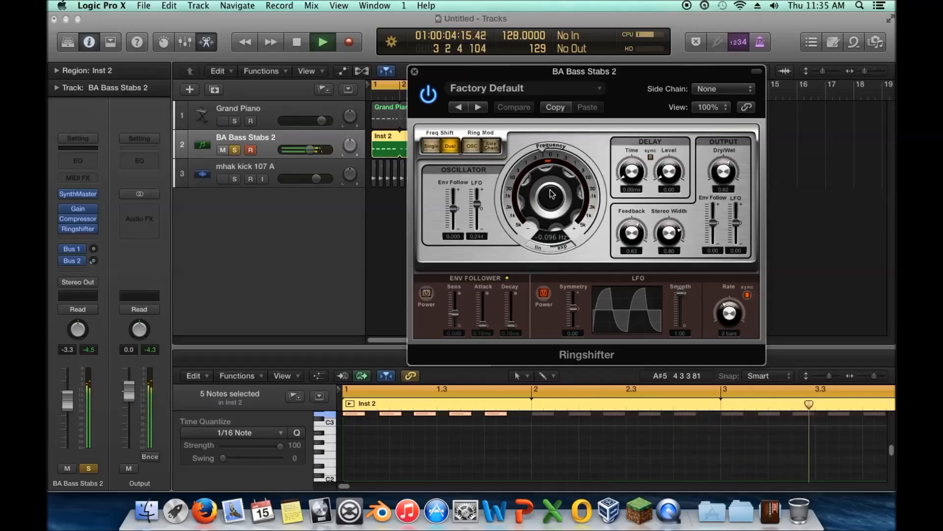
Step: Try several Ringshifter frequencies, settle on -0.127 Hz, and close its window
left_click_drag(555, 190, 543, 194)
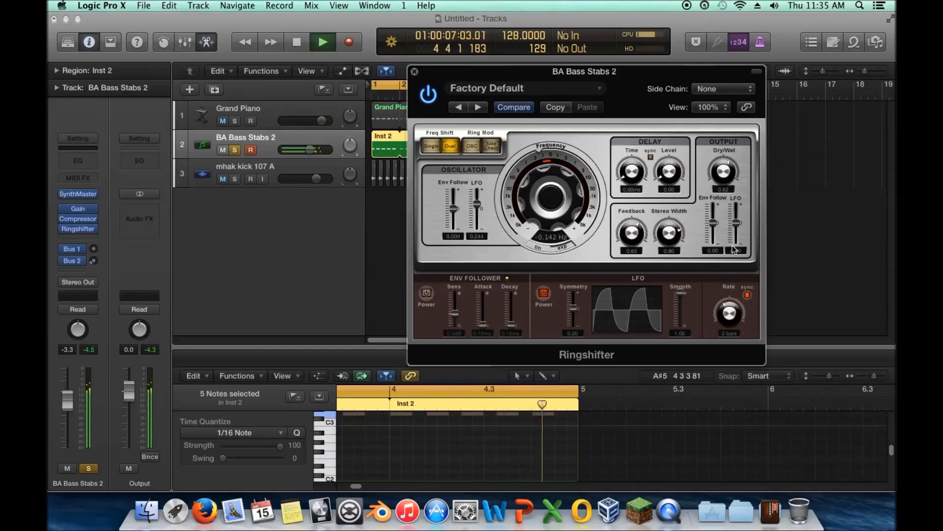
left_click_drag(553, 211, 574, 160)
left_click_drag(543, 238, 543, 194)
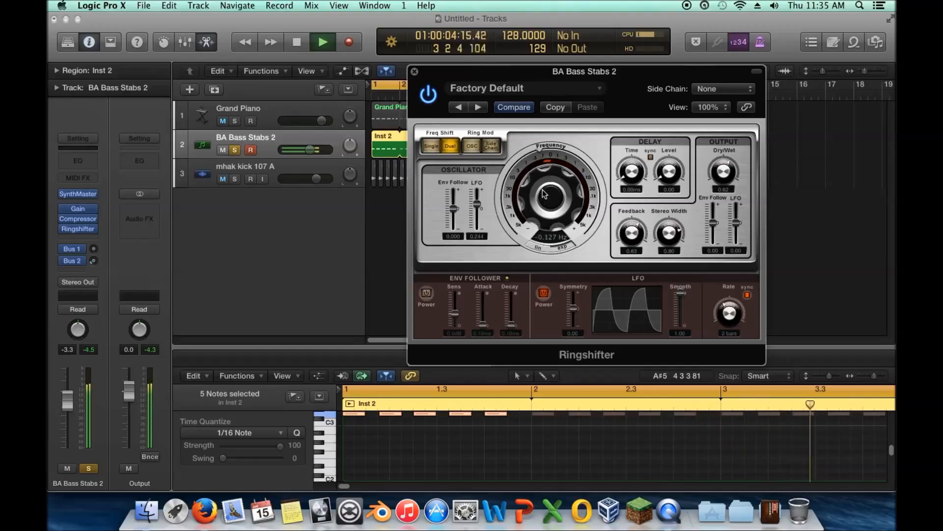
left_click(415, 71)
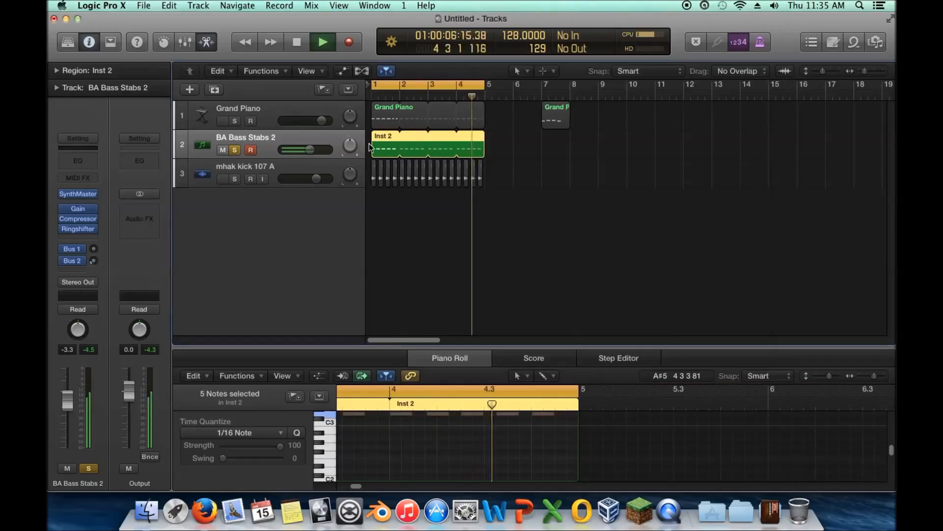
Step: Audition SynthMaster bass presets such as BA BassBeast MLM, BA BassStrong (i) and BA Aggressive Dubstep, and settle on BA Acid Duo
left_click(78, 194)
left_click(604, 351)
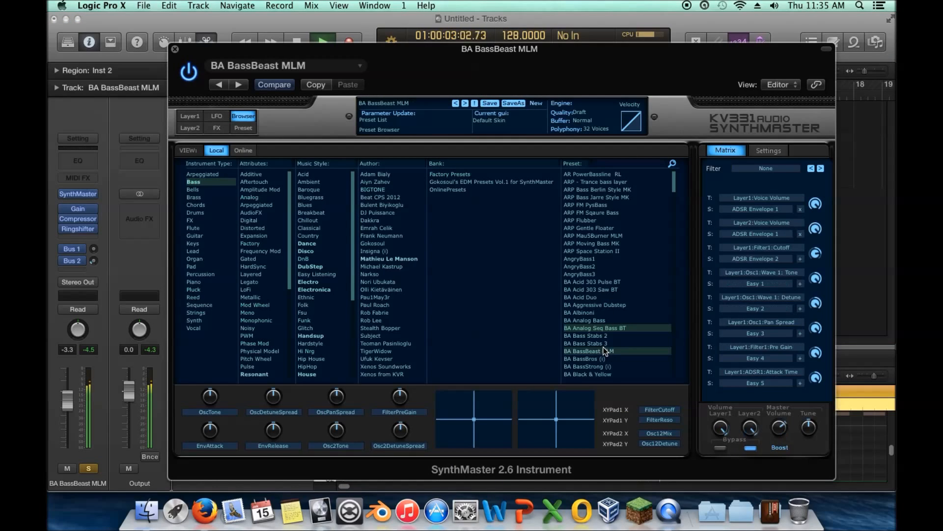
left_click(608, 359)
left_click(609, 366)
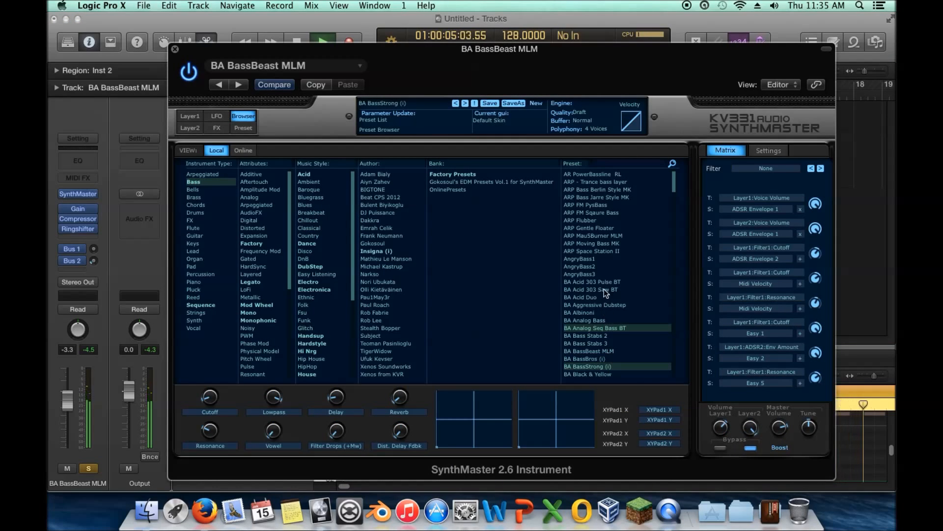
left_click(611, 306)
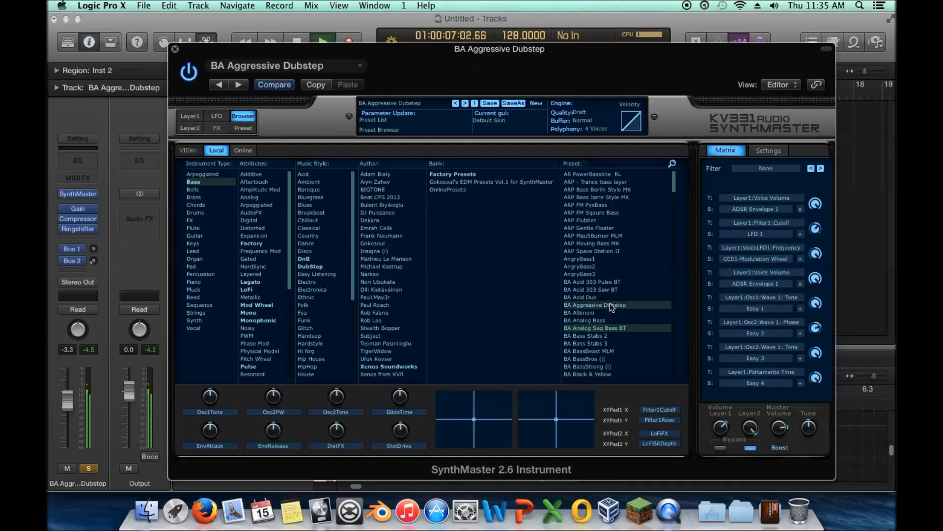
left_click(611, 287)
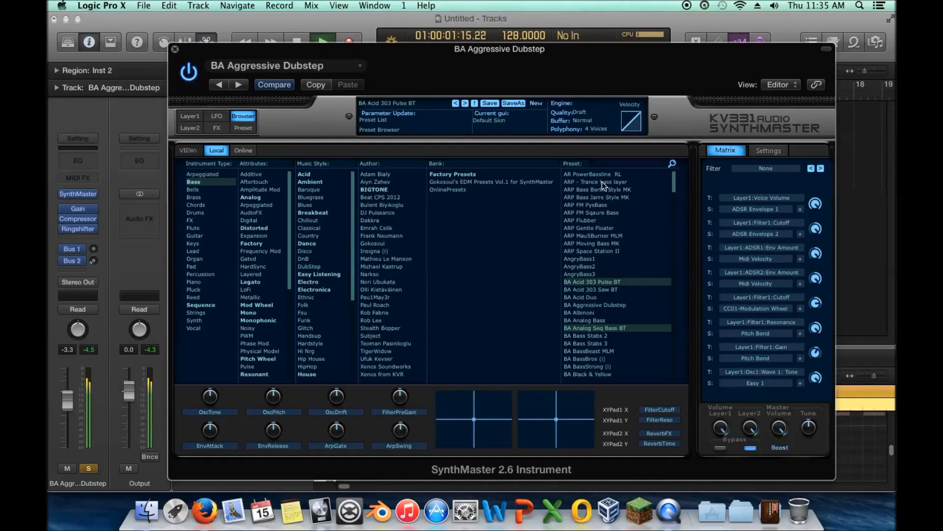
left_click(603, 290)
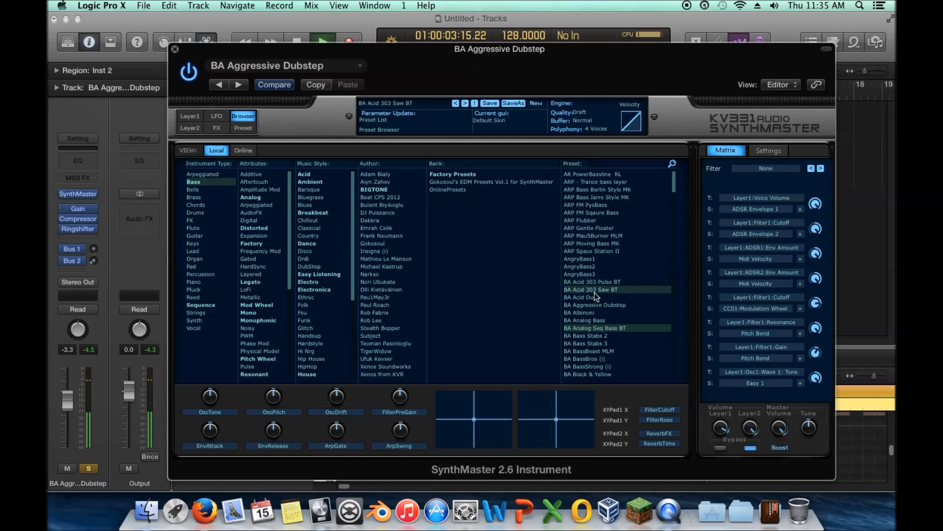
left_click(593, 299)
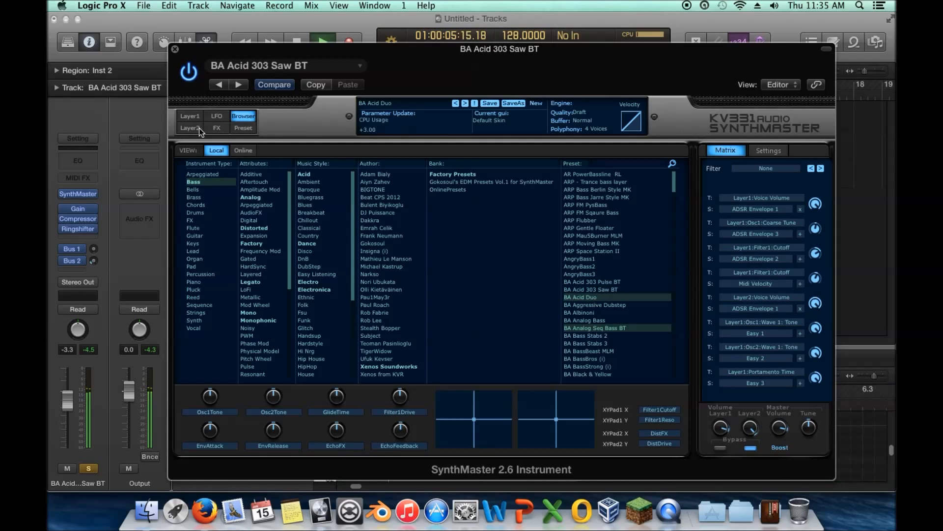
left_click(175, 49)
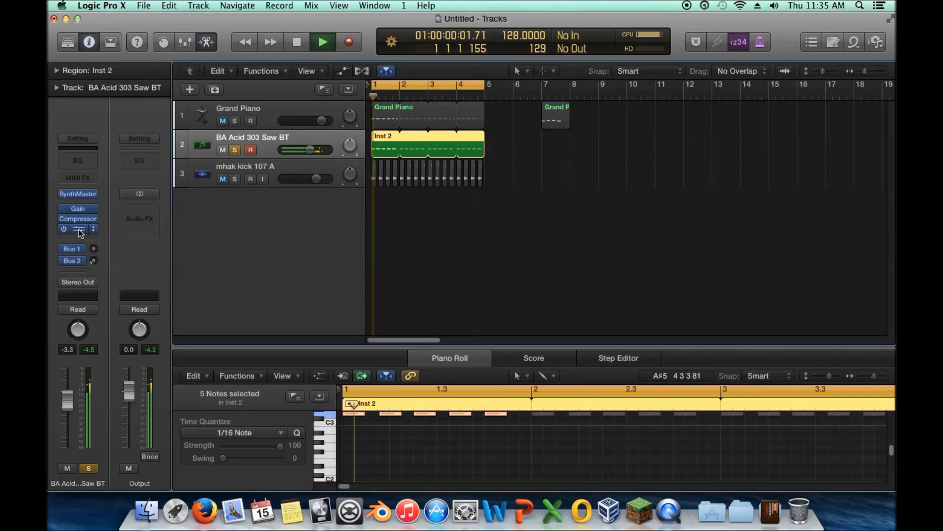
Step: Try the Ringshifter at a frequency of 0.030 Hz and remove the effect from the bass track
left_click(78, 228)
left_click_drag(539, 211, 541, 176)
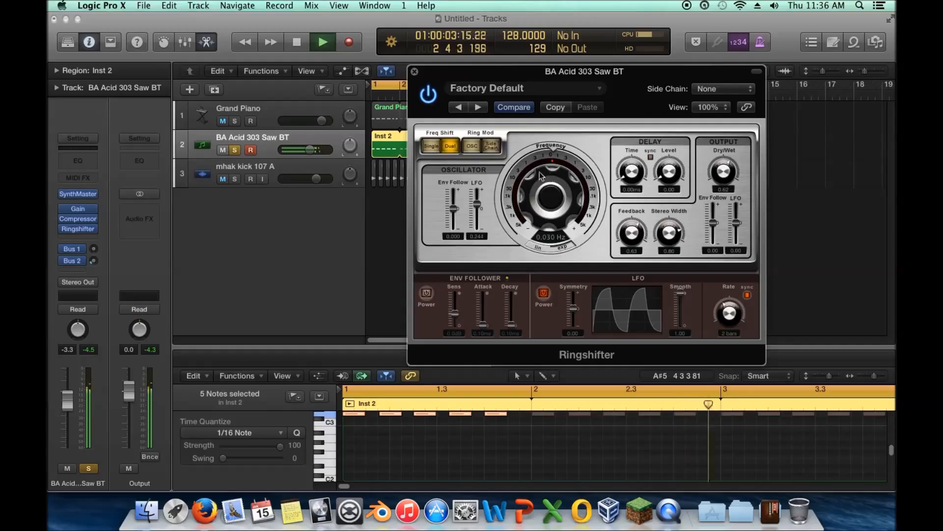
left_click(415, 71)
left_click(90, 229)
left_click(89, 246)
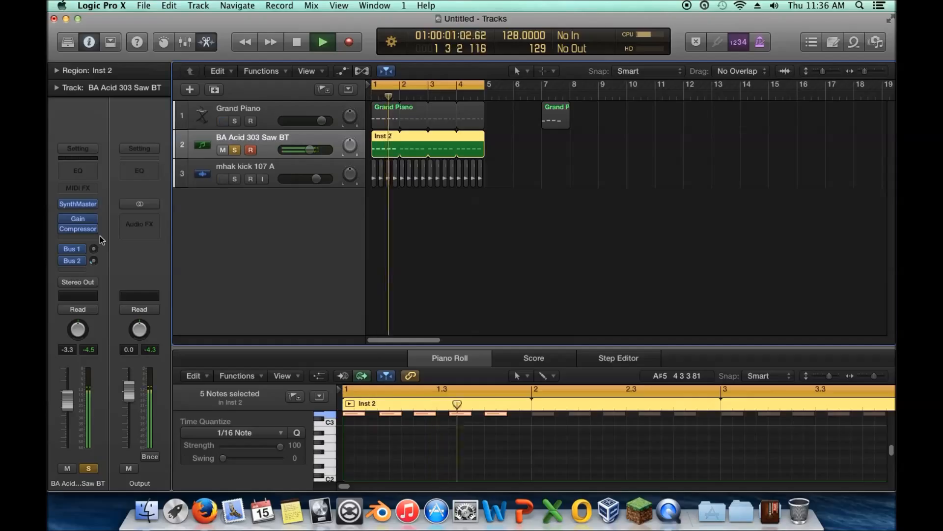
Step: Try the BA Analog Bass preset in SynthMaster, settle on BA Analog Seq Bass BT, and close the instrument window
left_click(78, 203)
left_click(601, 320)
left_click(599, 327)
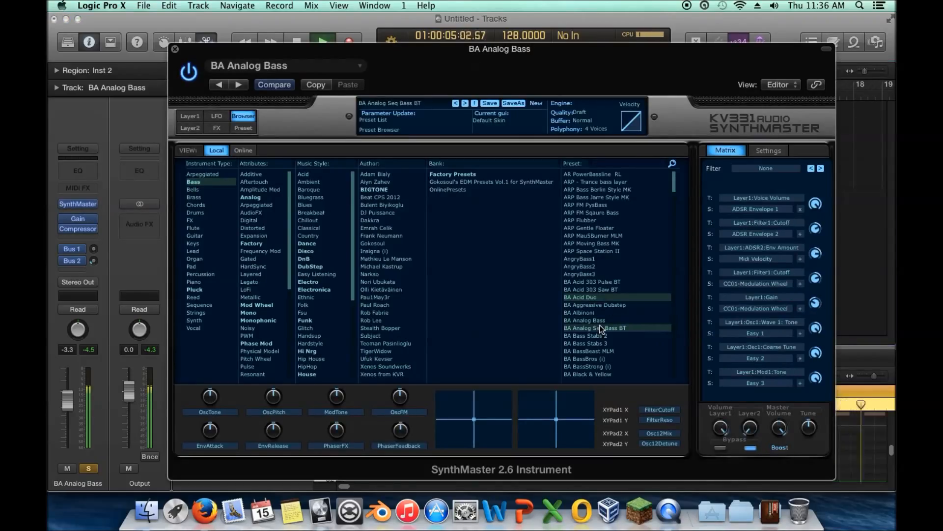
left_click(175, 49)
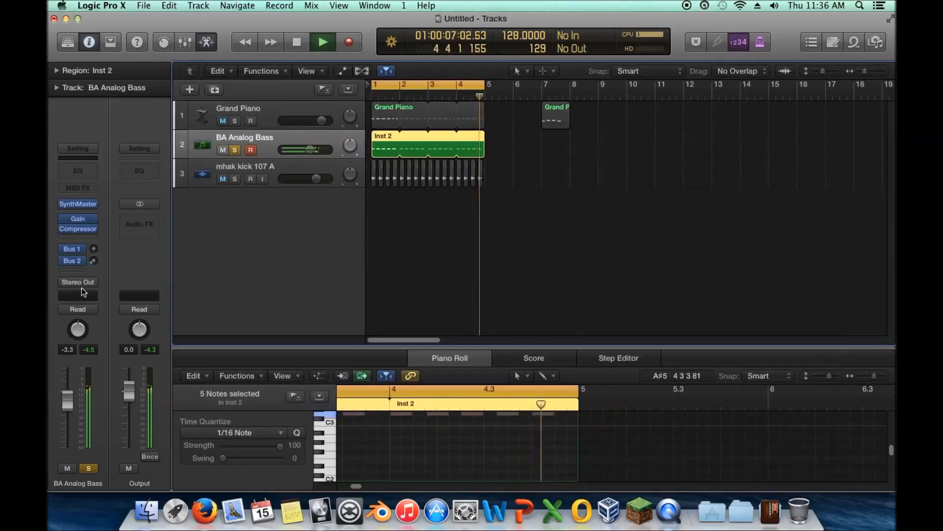
Step: Insert a stereo Tremolo modulation effect after the Compressor on the bass track
left_click(83, 235)
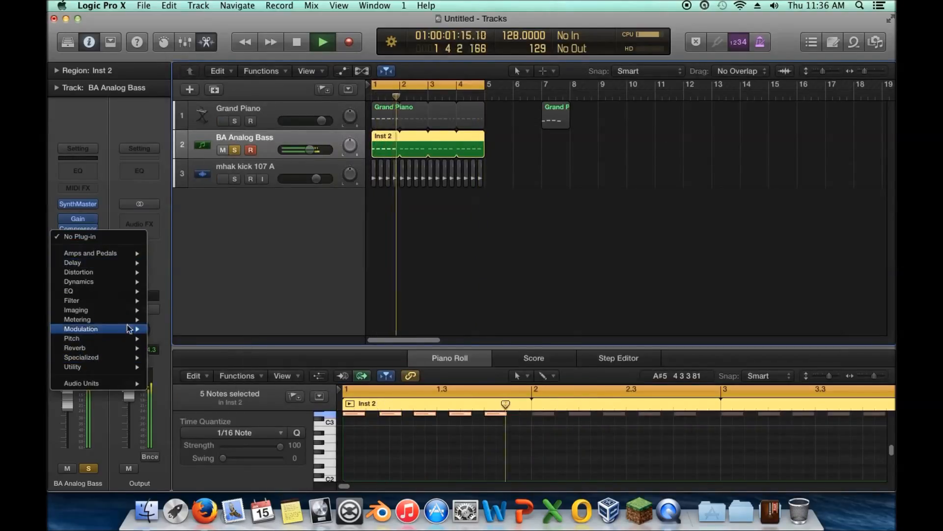
mouse_move(136, 332)
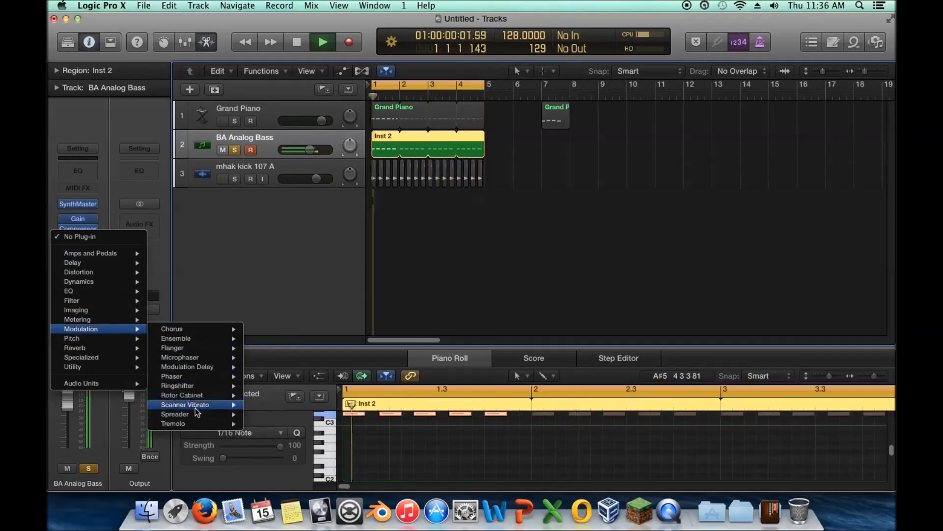
mouse_move(206, 420)
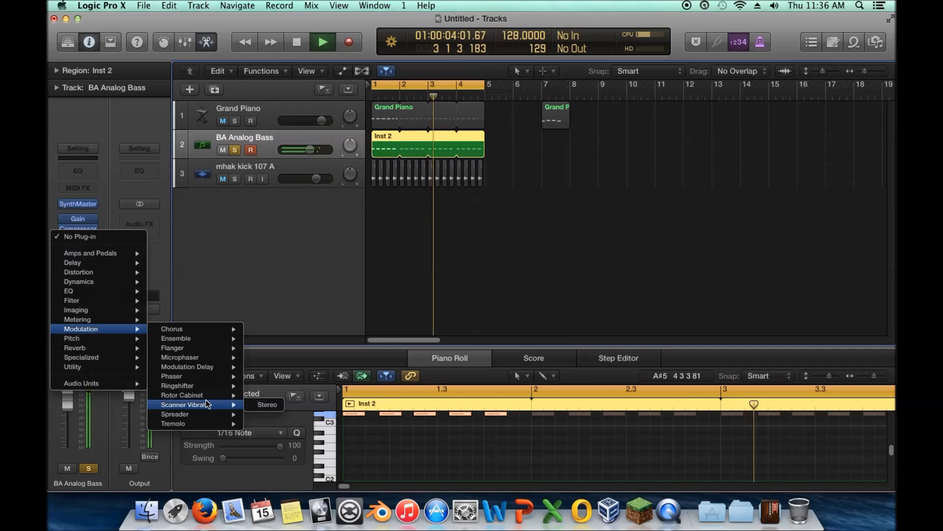
mouse_move(207, 386)
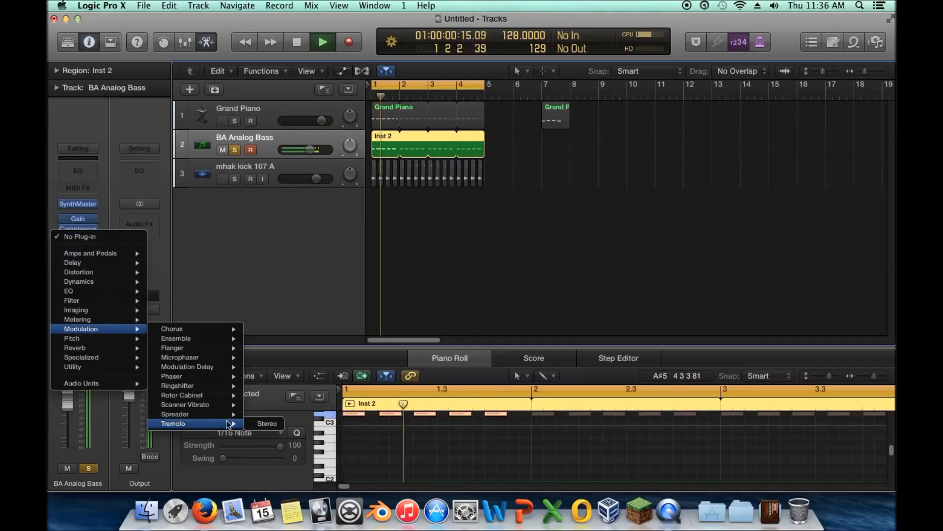
left_click(260, 423)
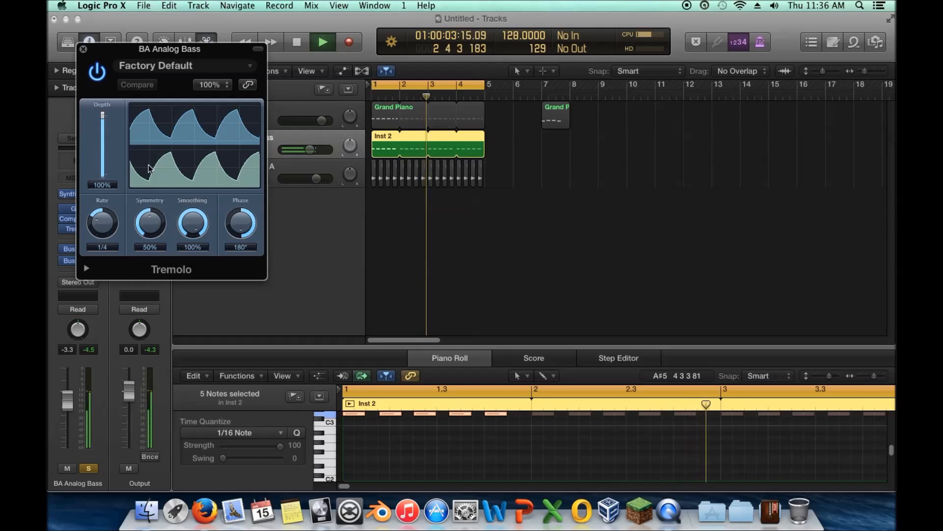
Step: Try Tremolo rates of 0.25 Hz and 1/1d on the looped bass, and settle on 1/1
left_click_drag(101, 224, 103, 202)
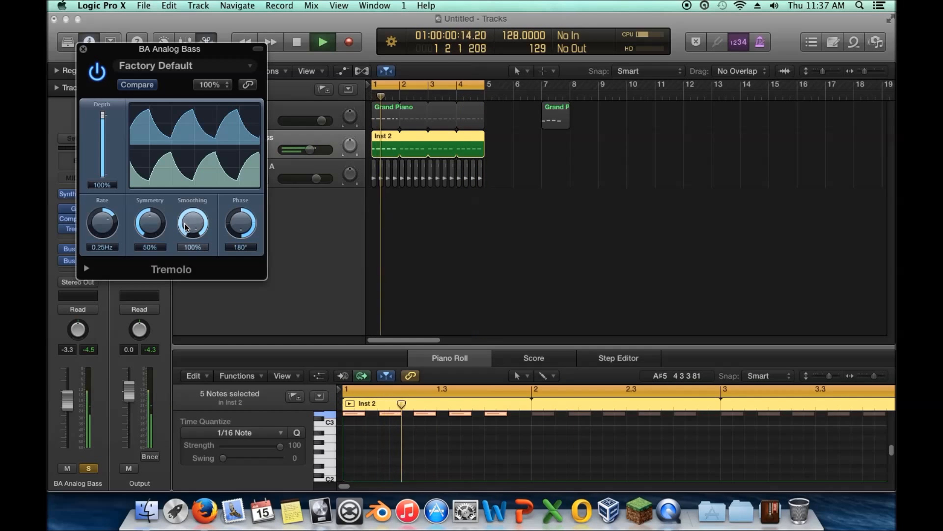
mouse_move(100, 233)
left_mouse_down()
mouse_move(101, 209)
mouse_move(103, 244)
mouse_move(91, 225)
left_mouse_up()
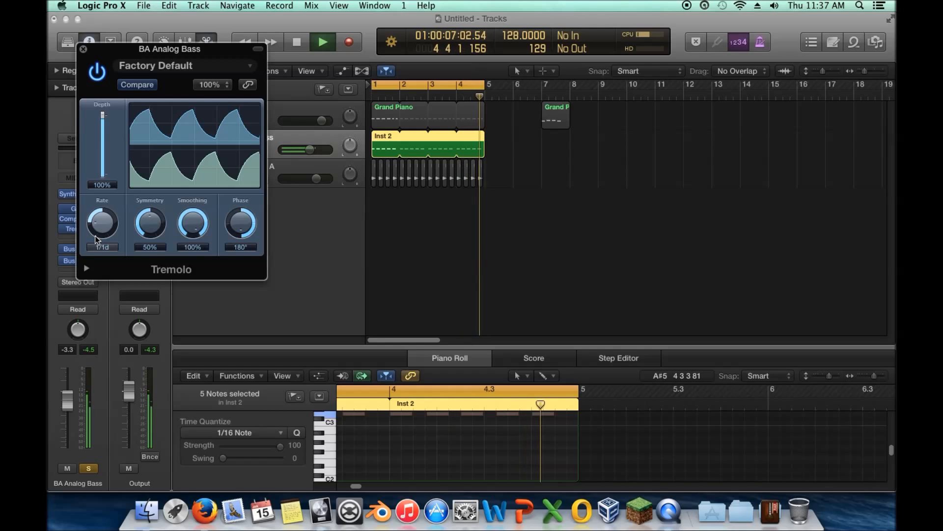
left_click_drag(96, 237, 118, 235)
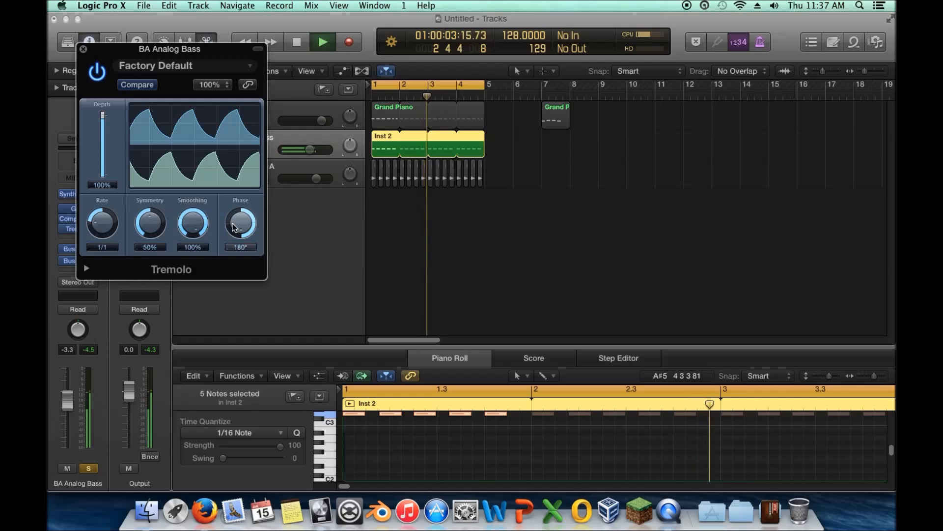
Step: Compare the Tremolo's phase at 0° and 180° on the playing bass, ending at 0°
left_click_drag(238, 221, 236, 265)
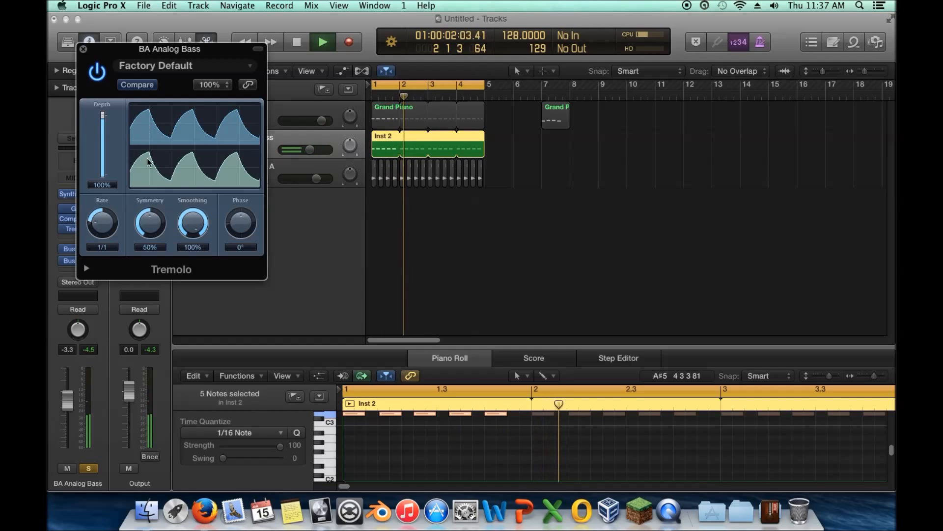
left_click_drag(239, 223, 232, 119)
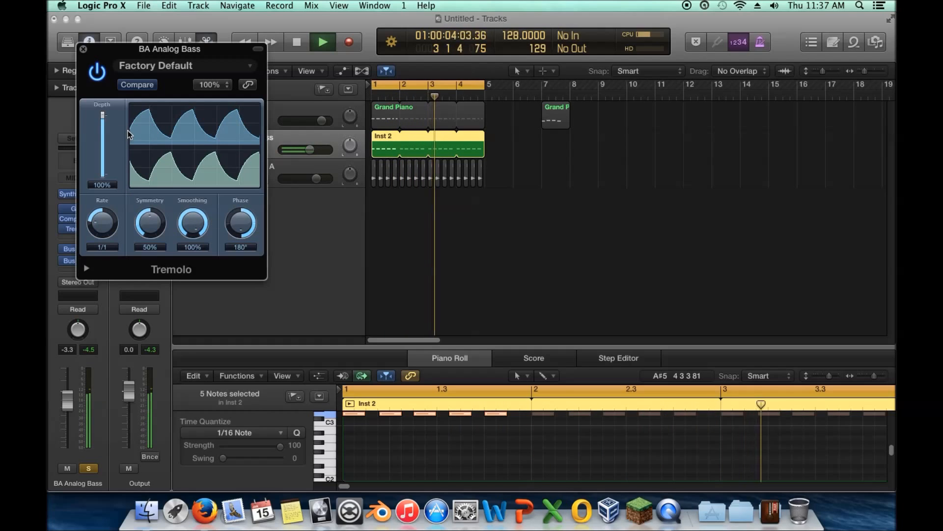
left_click_drag(240, 223, 240, 261)
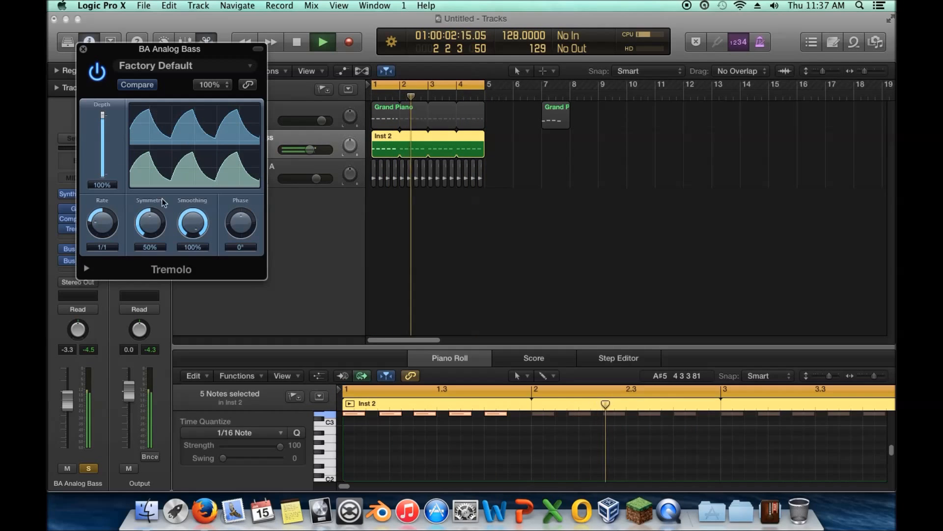
Step: Audition Tremolo rates of 2 bars, 1/4, 7.83 Hz and 13.20 Hz, trying symmetry at 95% and ending at 53%
left_click_drag(104, 233, 105, 235)
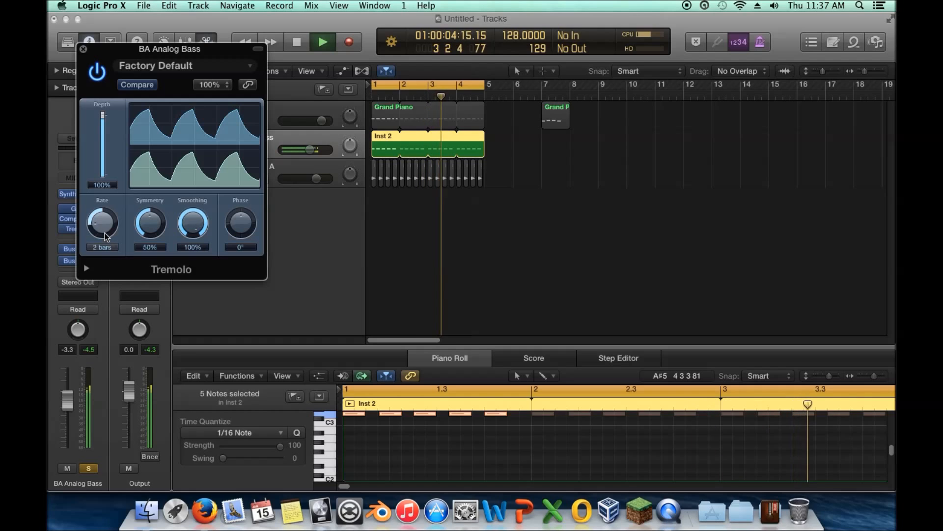
left_click_drag(107, 229, 150, 190)
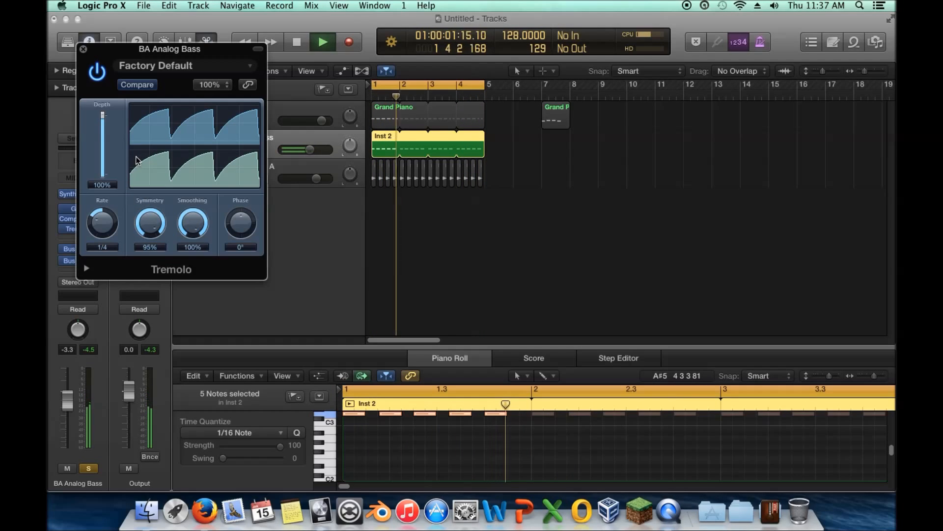
left_click_drag(107, 58, 379, 75)
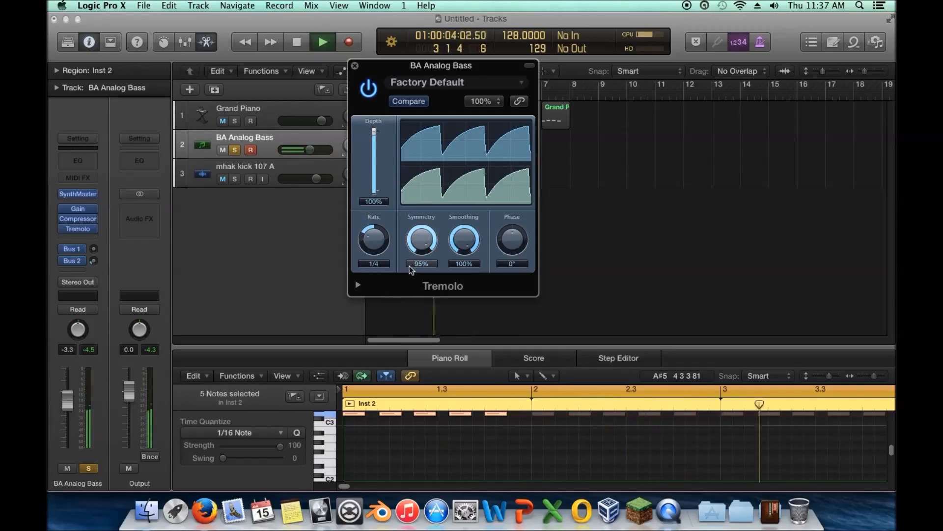
left_click_drag(384, 249, 390, 202)
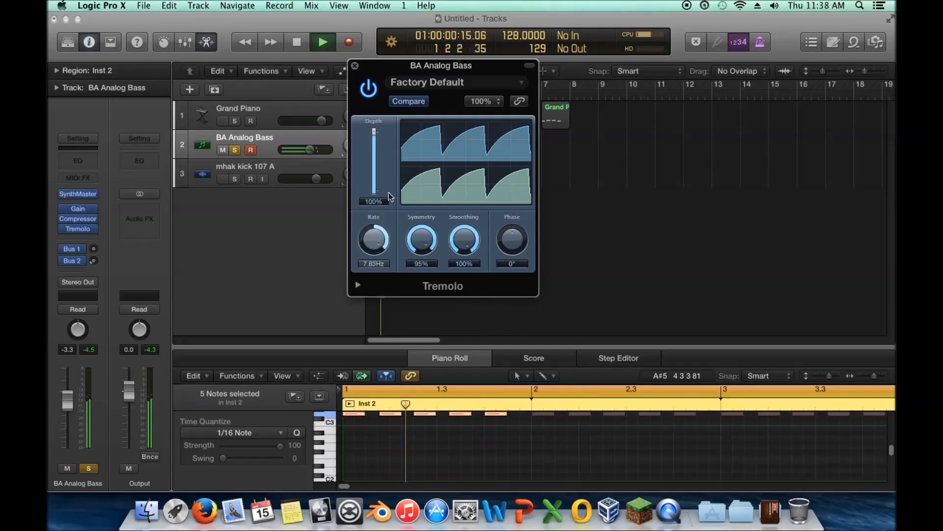
left_click_drag(380, 247, 423, 245)
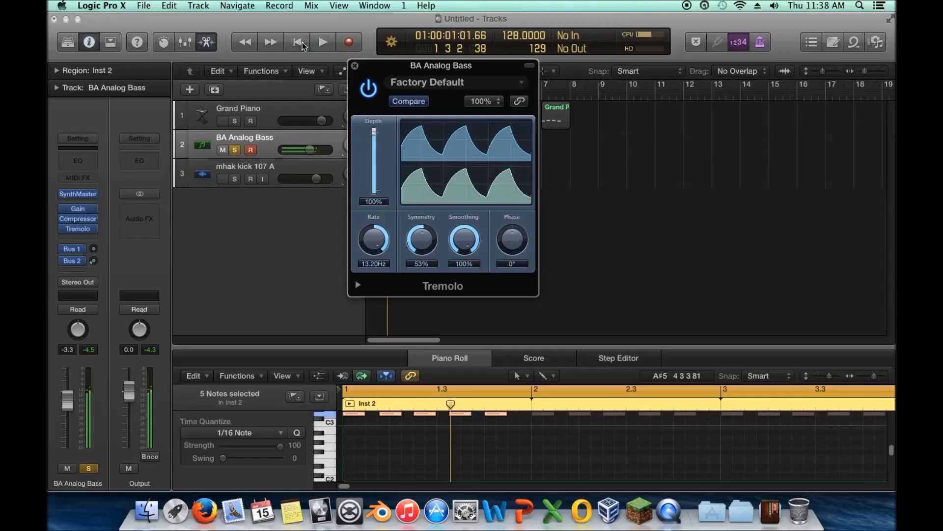
Step: Shape the Tremolo waveform with a phase of 120°, symmetry of 50% and smoothing of 0%
left_click_drag(399, 74, 384, 79)
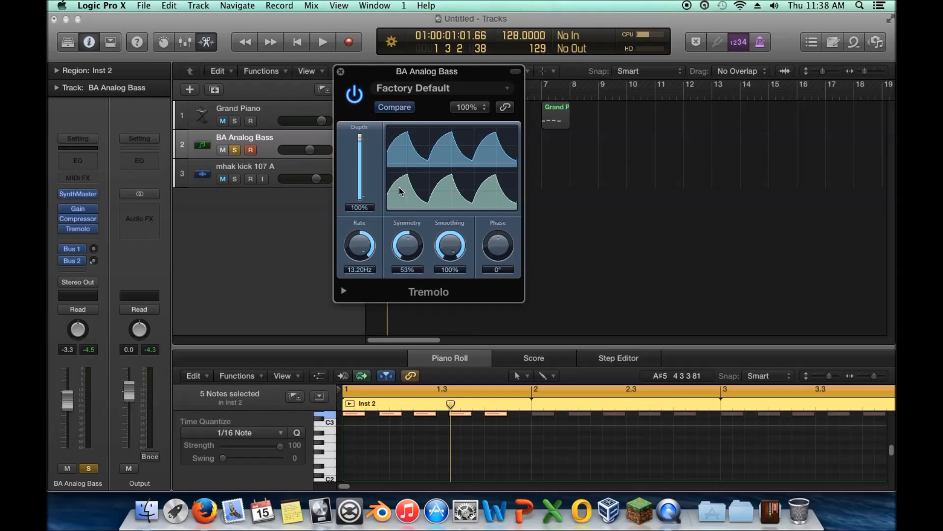
left_click_drag(497, 245, 497, 211)
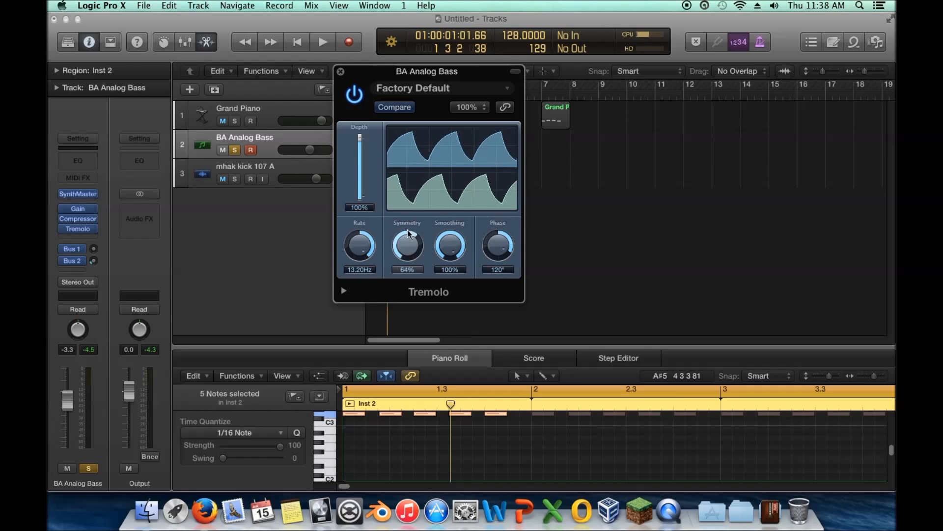
left_click_drag(403, 252, 408, 254)
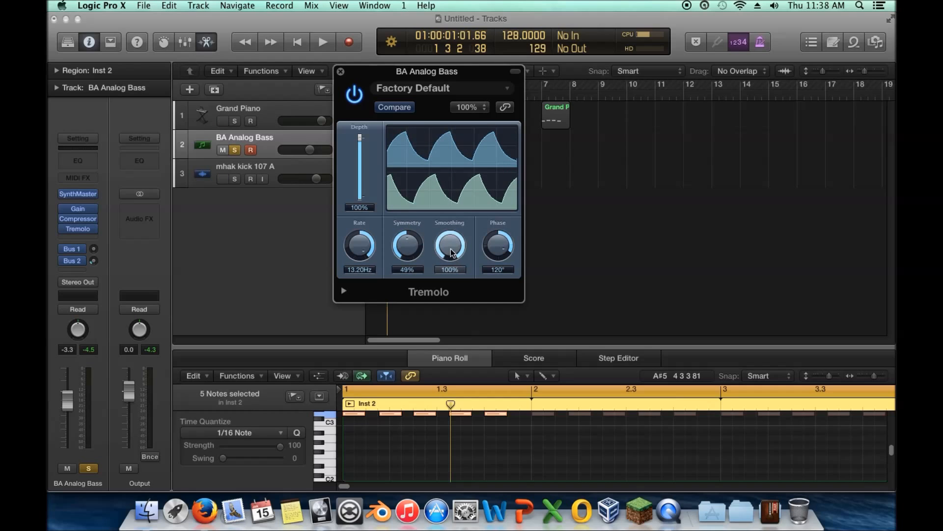
left_click_drag(412, 270, 412, 268)
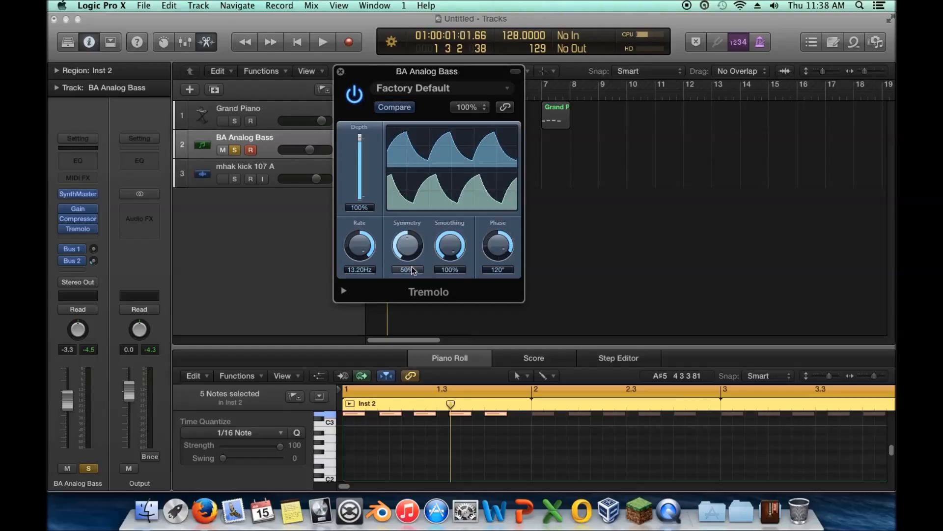
left_click_drag(447, 242, 445, 344)
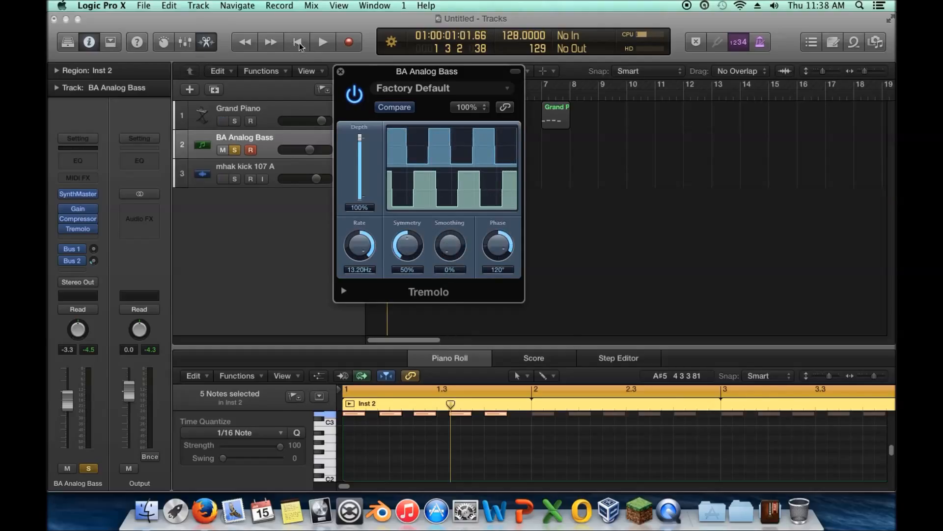
Step: Play the bass loop through Tremolo rates of 1/2t and 1/4, and settle on 1/2 with a 180° phase and 0% smoothing
left_click(322, 42)
left_click_drag(365, 227, 352, 297)
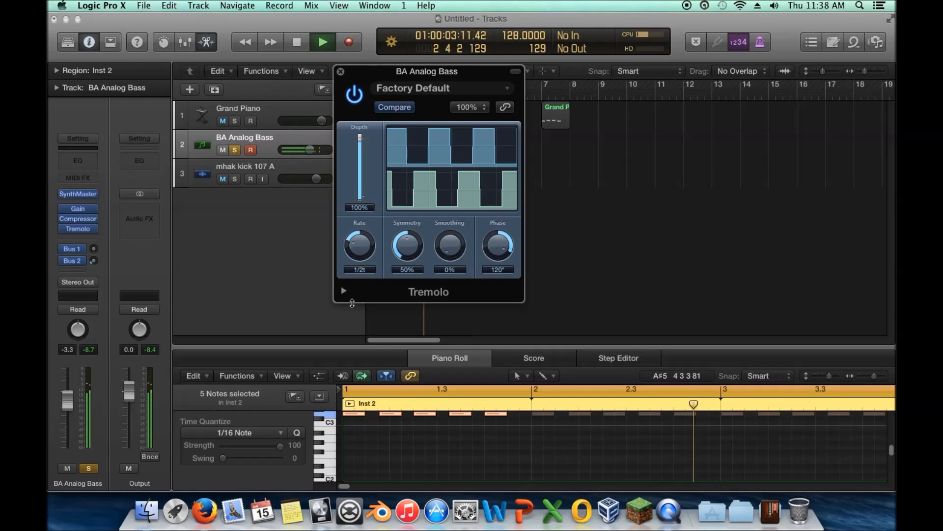
left_click_drag(355, 257, 358, 246)
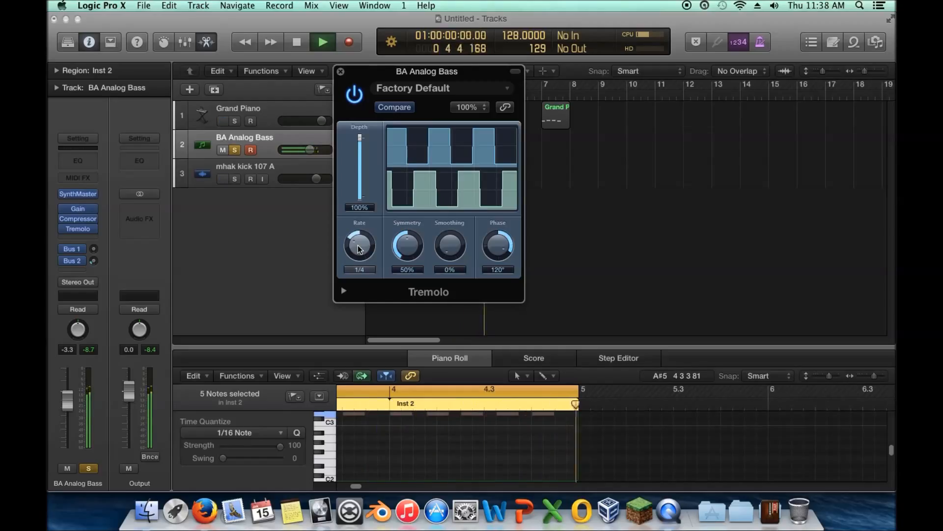
left_click_drag(495, 247, 486, 244)
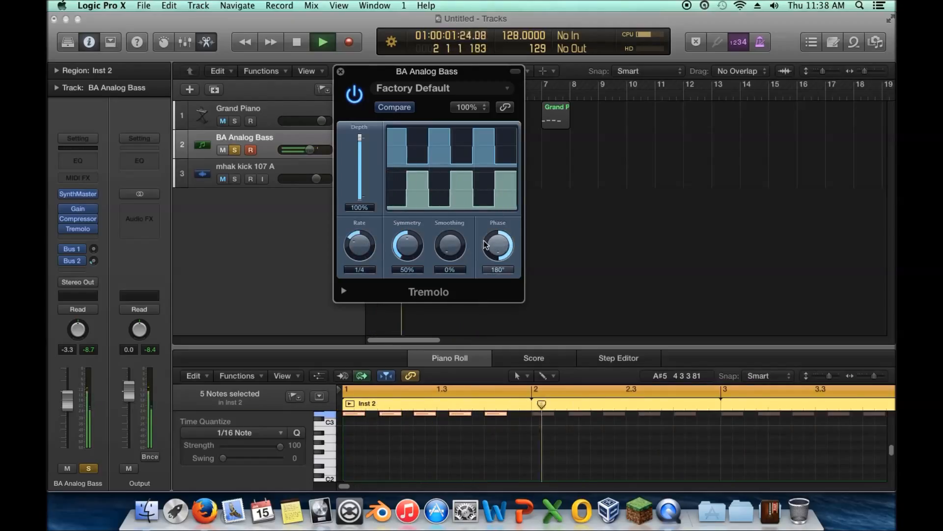
left_click_drag(364, 247, 368, 254)
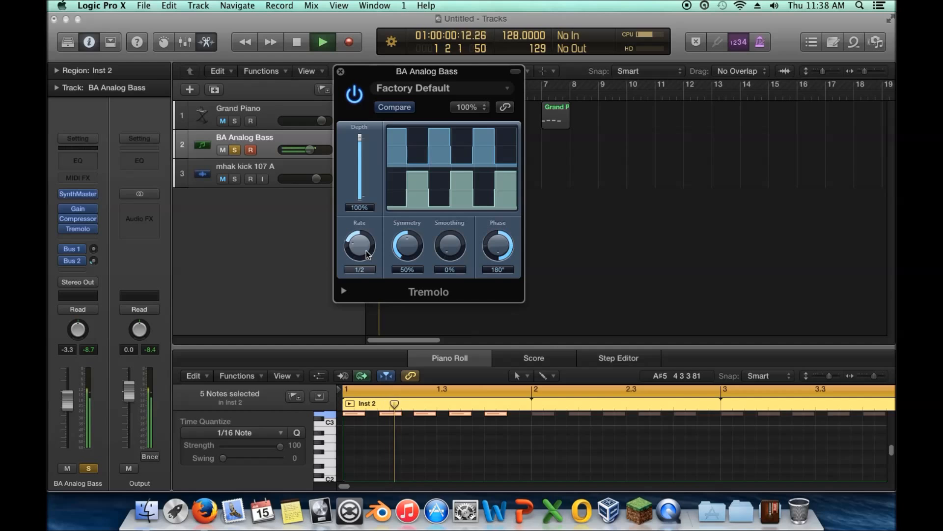
left_click_drag(450, 246, 458, 357)
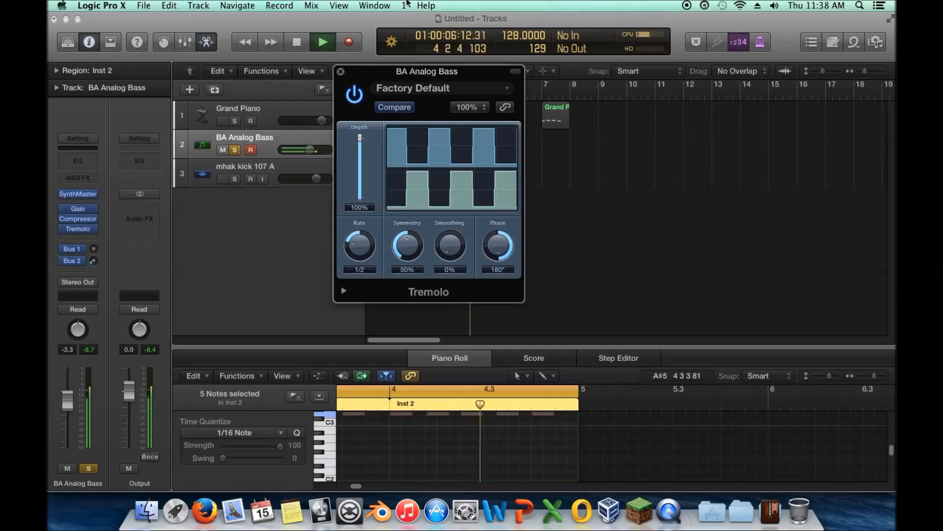
Step: Stop playback at the project start, close the Tremolo window and remove the effect from the bass track
key("Return")
key("space")
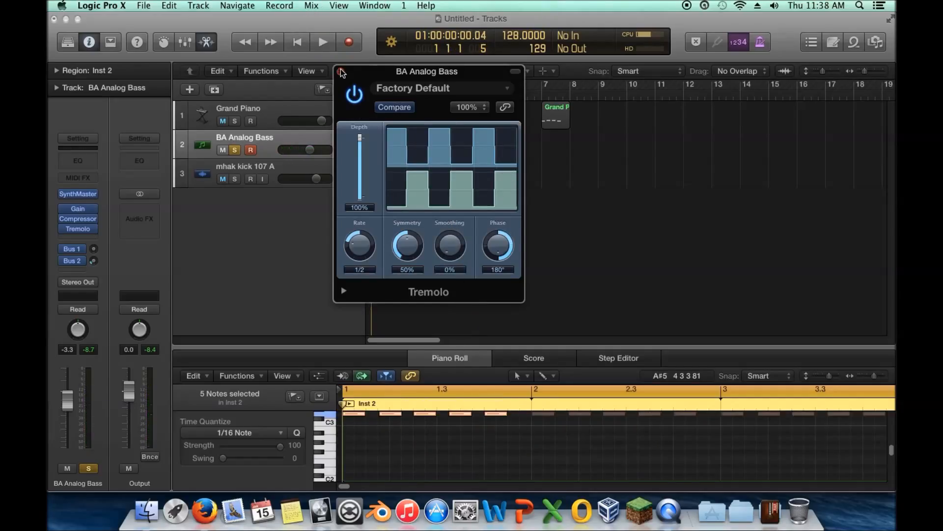
left_click(341, 72)
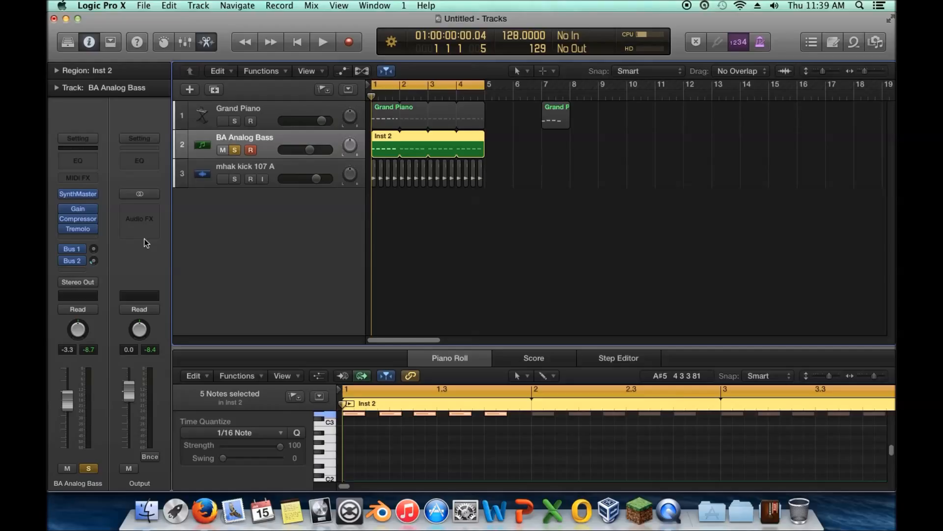
left_click(93, 232)
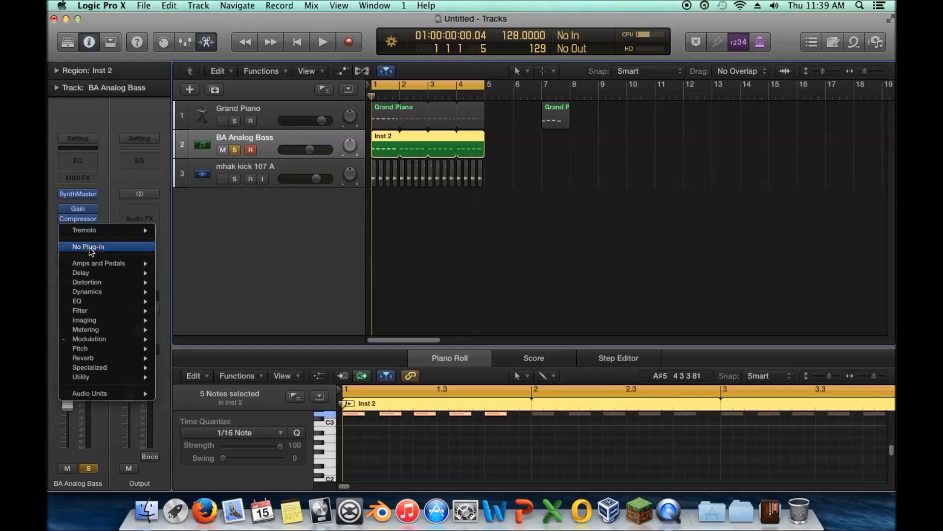
left_click(98, 251)
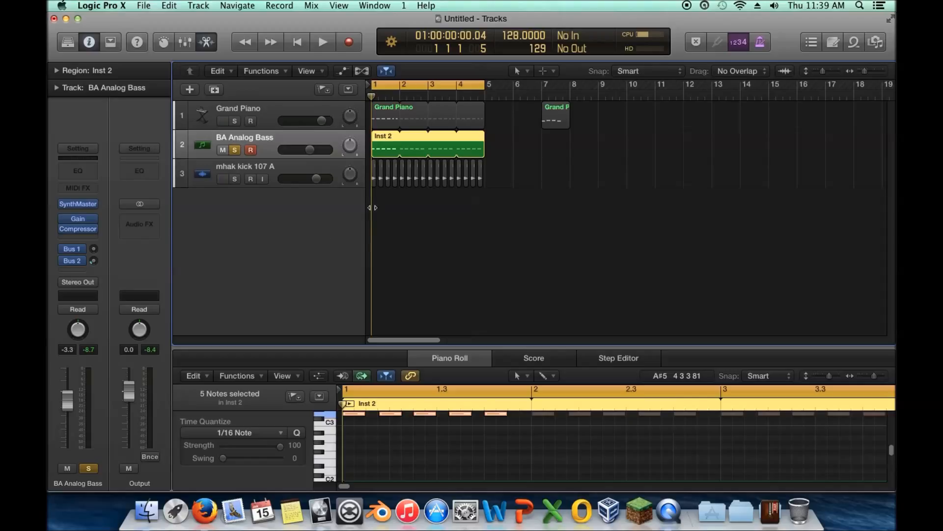
Step: Look over the modulation effects available for the bass track's empty effect slot without inserting one
key("Return")
left_click(89, 238)
left_click(222, 242)
left_click(91, 239)
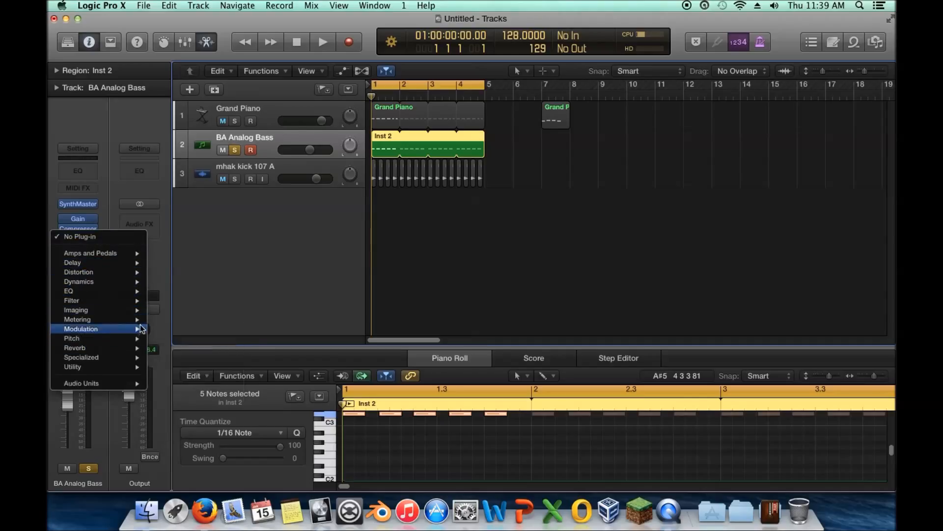
mouse_move(140, 329)
mouse_move(196, 331)
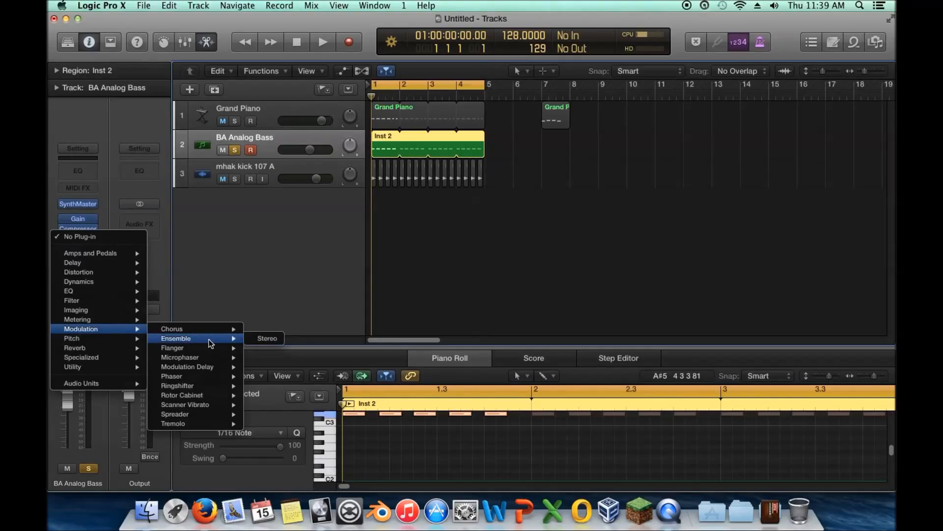
left_click(216, 274)
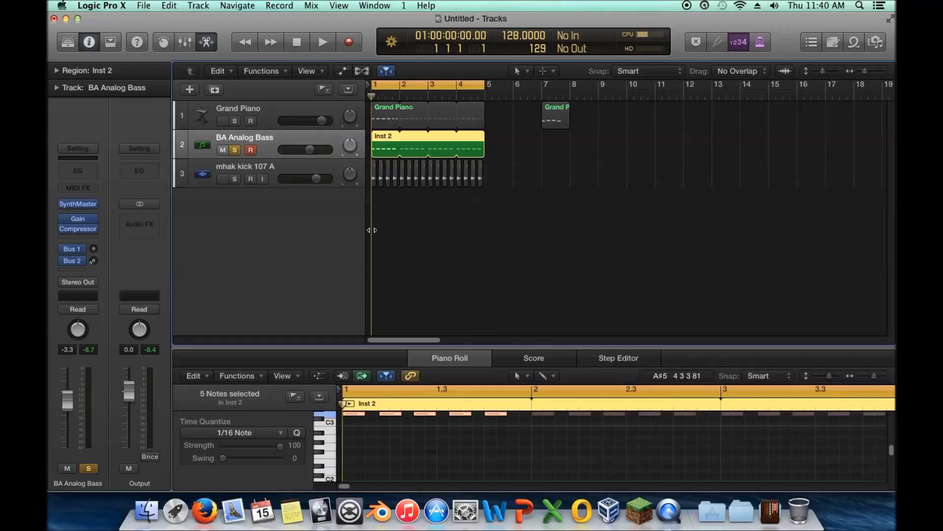
Step: Review the modulation effects once more, including Ensemble, Flanger, Ringshifter and Spreader, and leave the bass track's effect slot empty
key("space")
key("space")
left_click(79, 238)
mouse_move(134, 325)
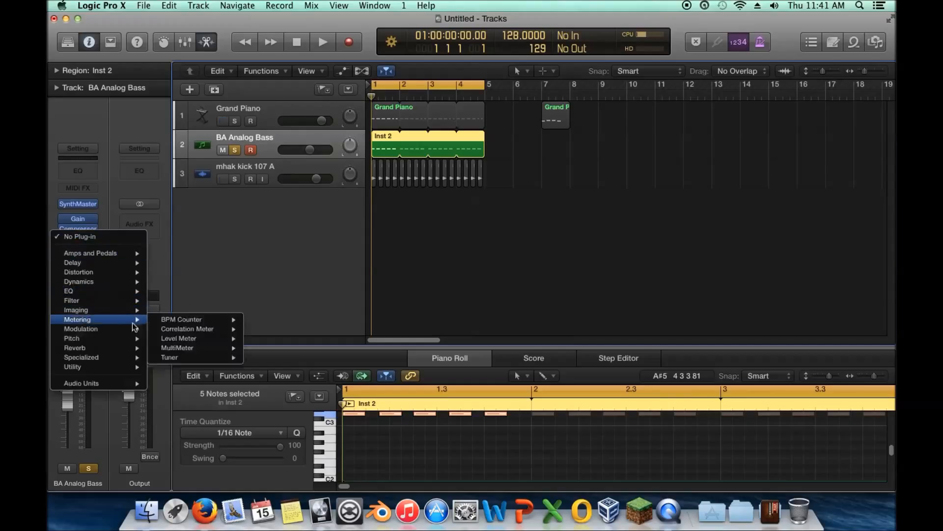
mouse_move(172, 333)
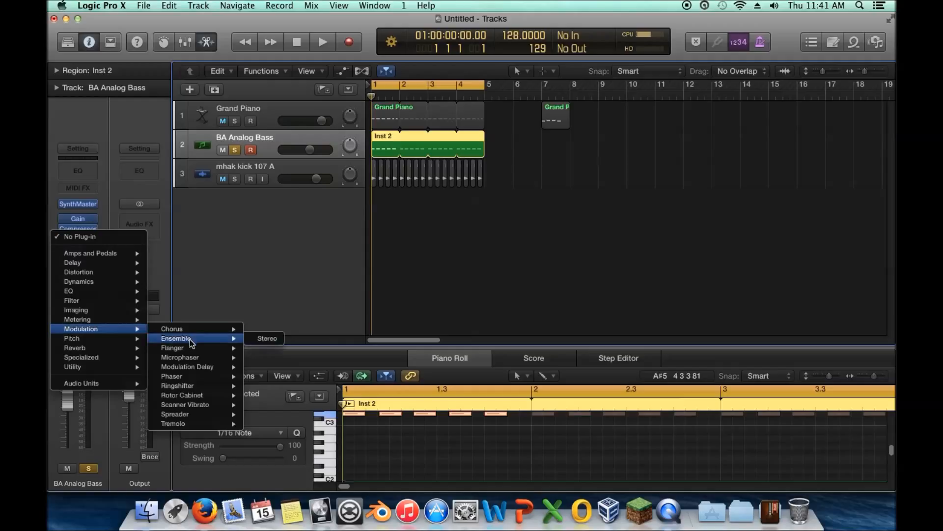
mouse_move(195, 379)
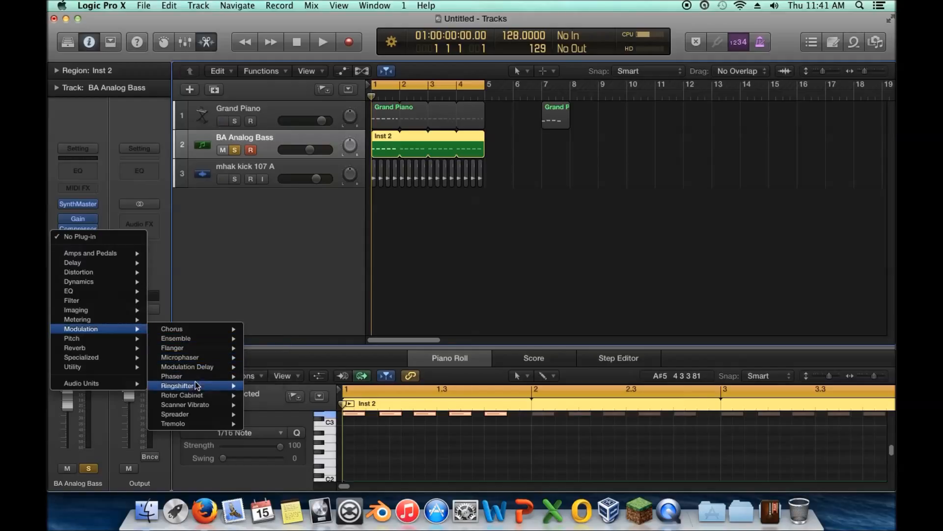
mouse_move(200, 405)
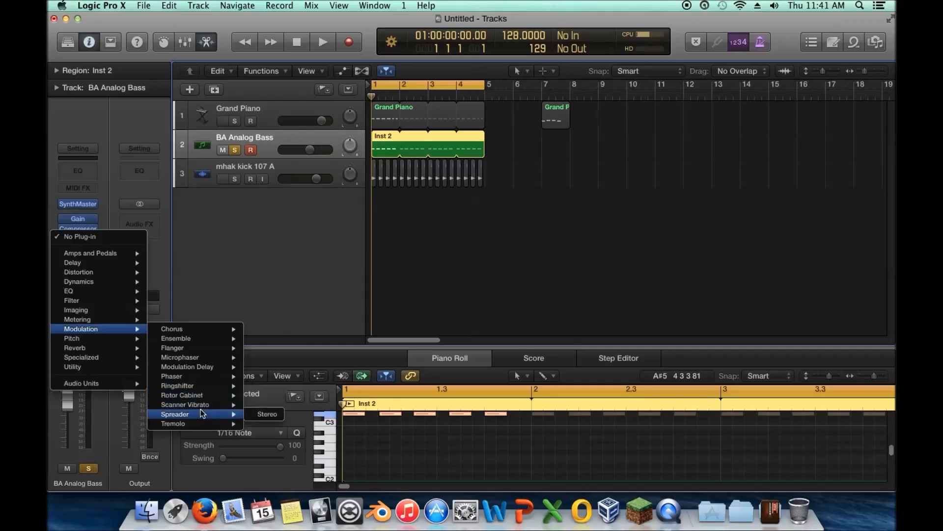
mouse_move(206, 329)
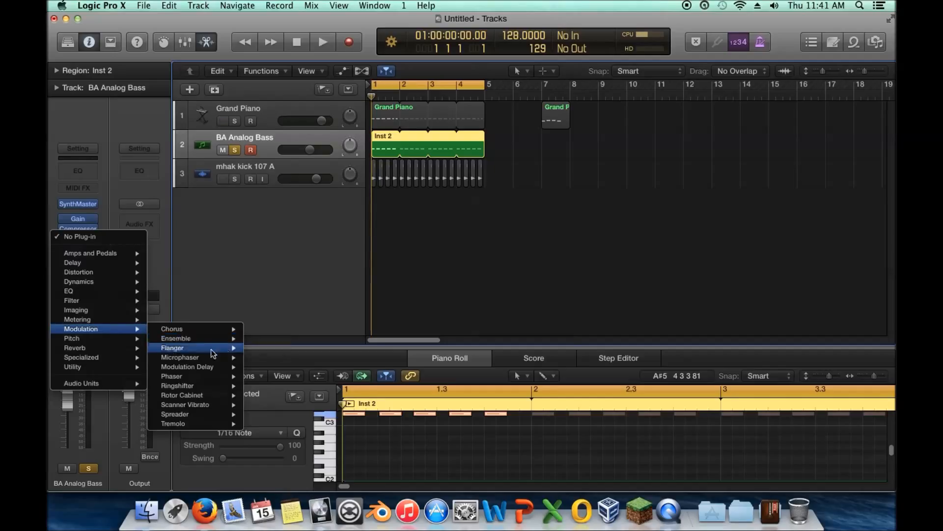
mouse_move(209, 358)
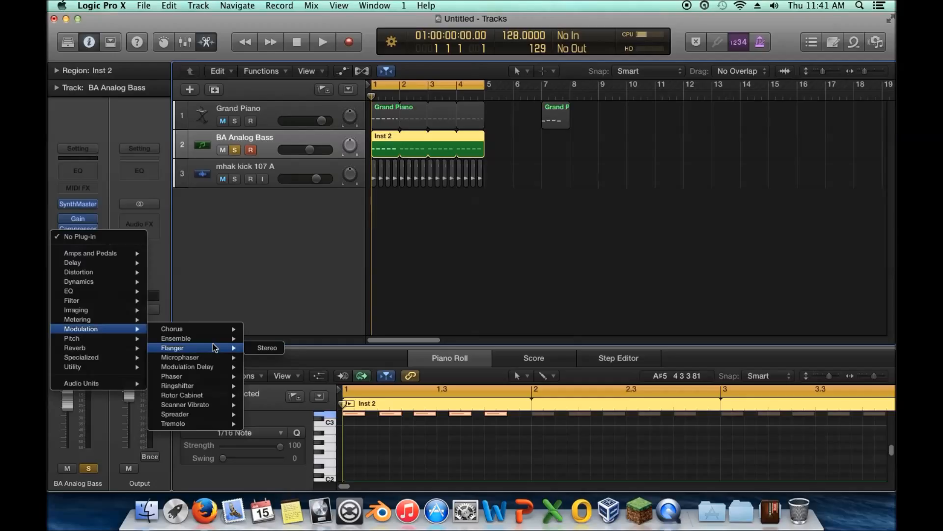
left_click(268, 263)
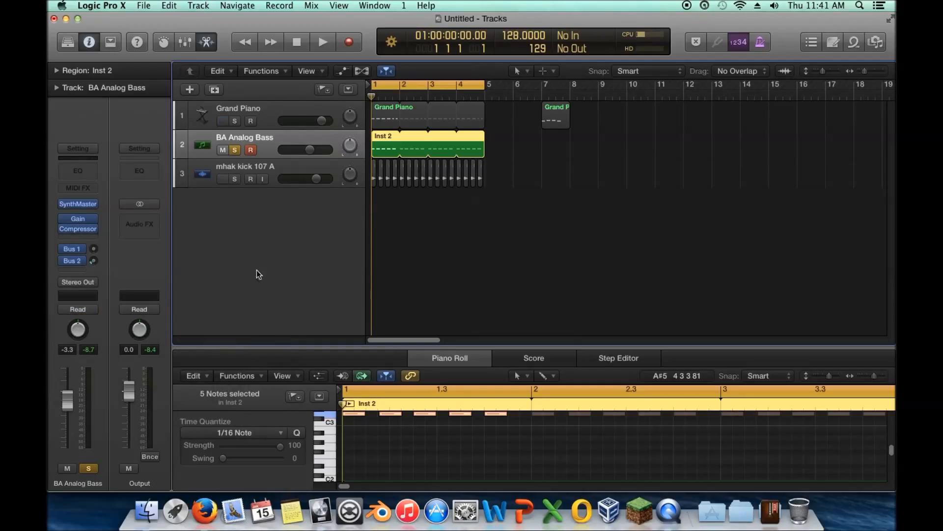